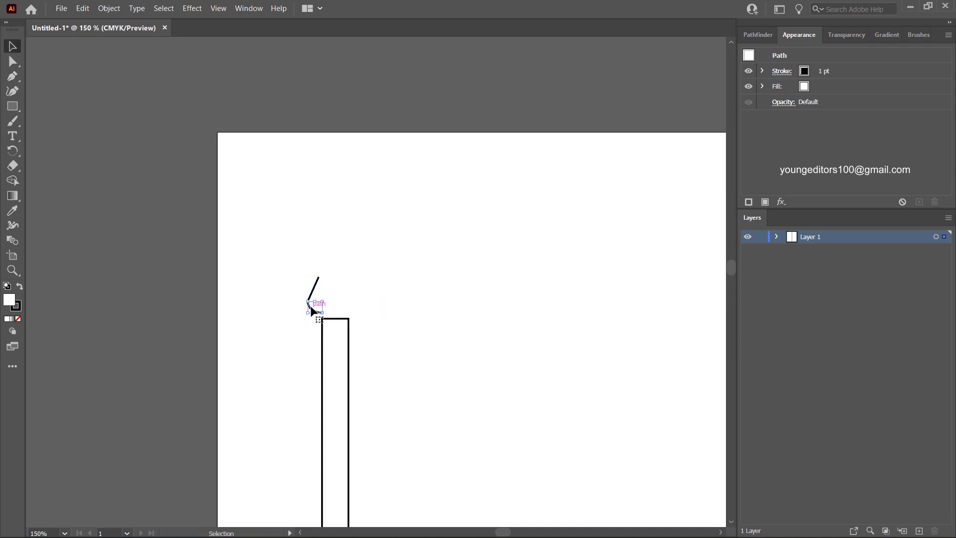
Mirror the left arc and slanted line to complete the cap outline and place it on top of the pole
click(418, 352)
drag(326, 295, 335, 296)
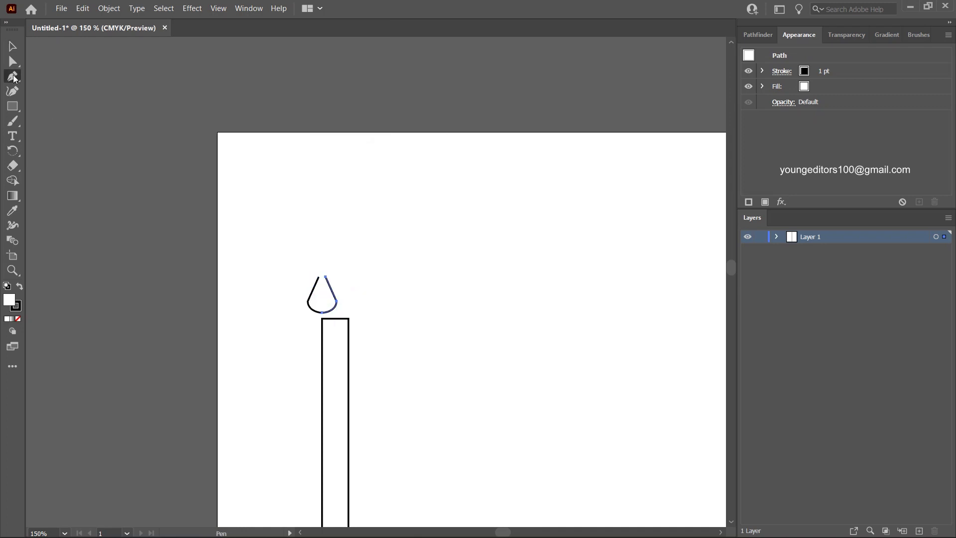
click(771, 35)
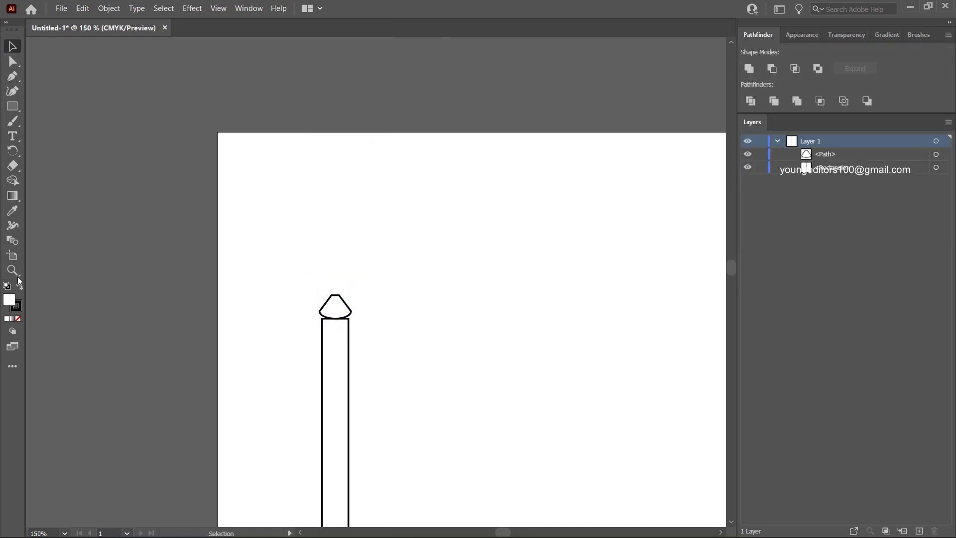
Draw a shallow curved line across the lower part of the pole cap with the Pen tool
key(ctrl+equal)
key(ctrl+equal)
key(ctrl+equal)
click(12, 77)
click(13, 43)
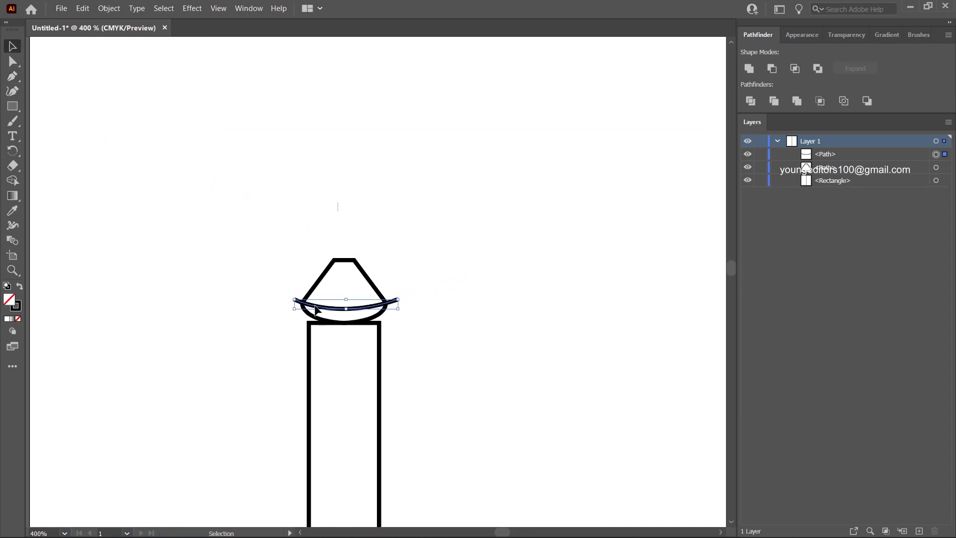
click(431, 240)
click(109, 9)
Draw a circle above the cap as the ball of the pole
key(l)
mouse_move(298, 196)
mouse_down()
mouse_move(379, 264)
mouse_move(376, 274)
mouse_up()
click(427, 218)
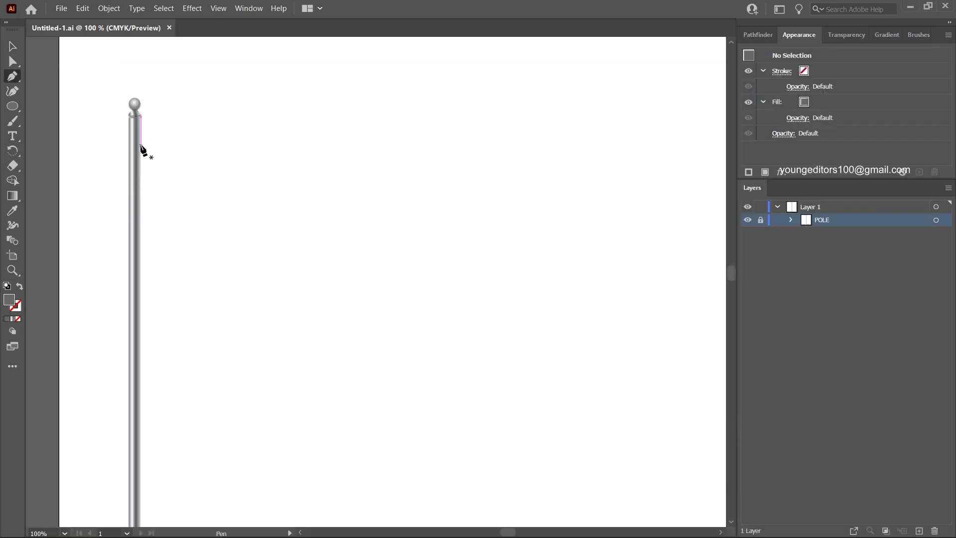
Draw the flag's wavy upper edge with the Pen tool, starting at the pole just below the cap
click(140, 145)
drag(305, 169, 410, 164)
drag(674, 201, 721, 183)
key(ctrl+z)
drag(522, 222, 572, 222)
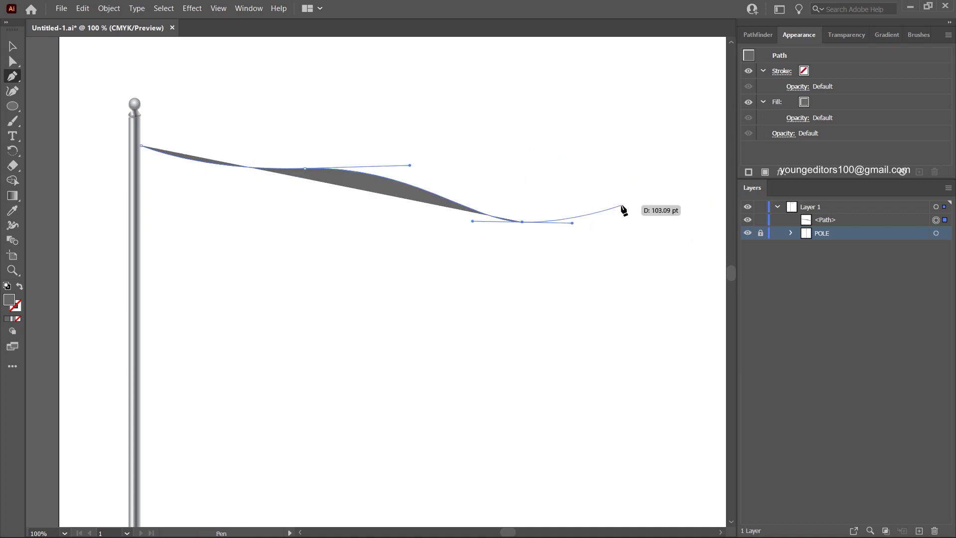
click(690, 252)
Continue the flag path along a curved outer edge and a wavy lower edge back to the pole, and close it
scroll(666, 391, down, 5)
drag(644, 387, 630, 436)
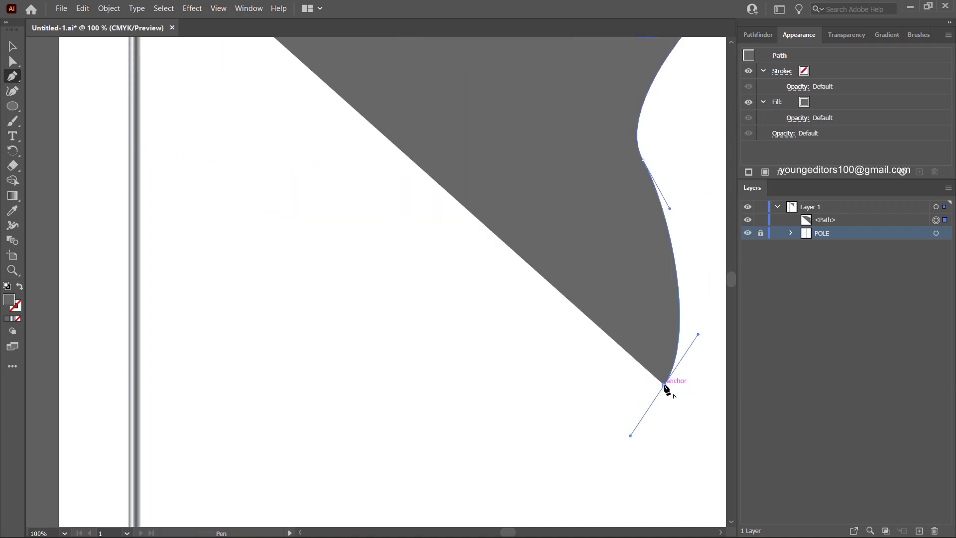
drag(363, 288, 75, 294)
scroll(80, 319, up, 3)
click(86, 352)
scroll(145, 124, up, 2)
drag(145, 125, 139, 158)
Rotate the flag slightly and adjust its pole-side edge so that it meets the pole
key(v)
scroll(175, 87, down, 6)
scroll(694, 75, up, 5)
drag(691, 287, 688, 219)
scroll(458, 309, down, 5)
key(a)
drag(160, 90, 128, 92)
click(235, 82)
scroll(316, 249, right, 1)
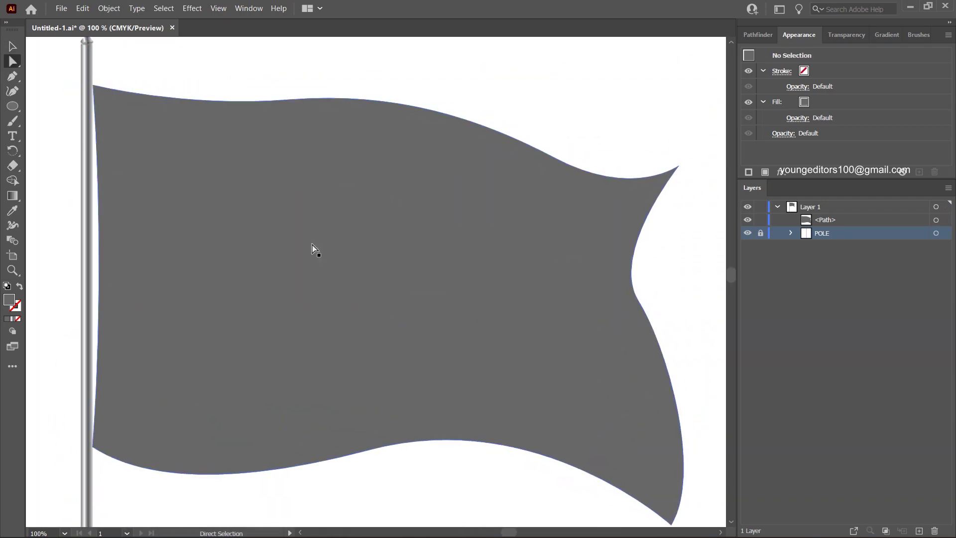
Reshape the flag's outer edge by moving its middle anchor point slightly down and inward
drag(639, 303, 631, 324)
scroll(43, 141, down, 1)
key(v)
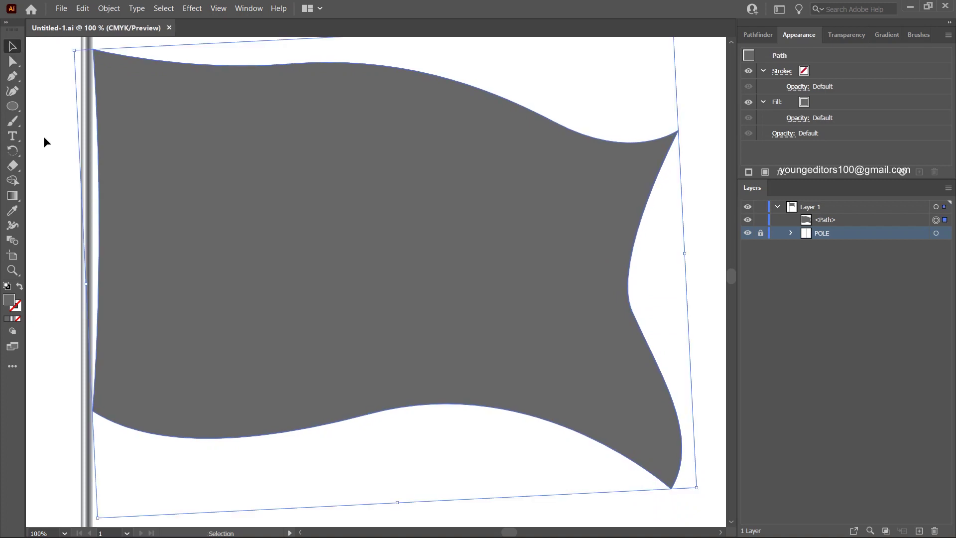
Copy the flag path and paste the duplicate in front at the same place
key(ctrl+c)
key(ctrl+f)
scroll(137, 220, up, 1)
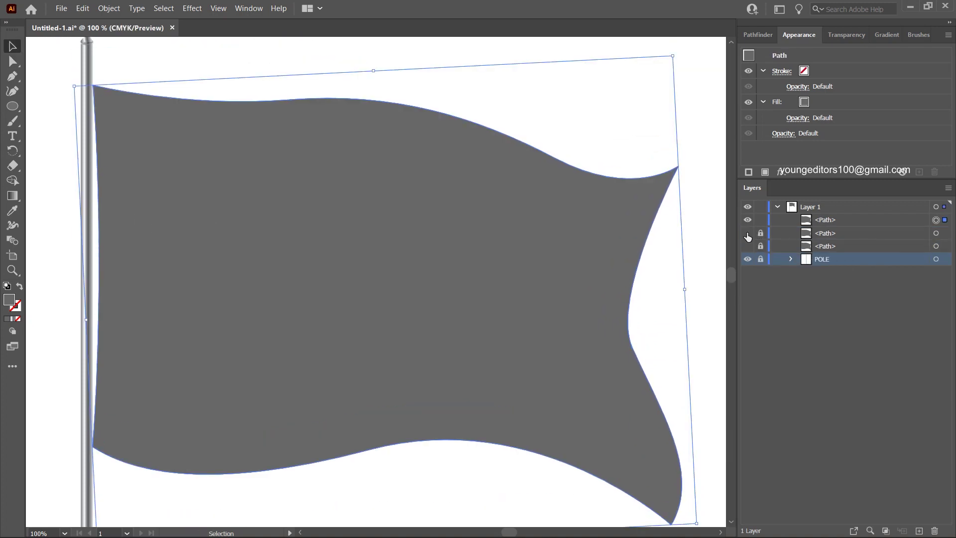
Add rows and columns of mesh points across the top flag copy with the Mesh tool
click(15, 197)
click(99, 145)
click(138, 94)
click(197, 395)
key(a)
drag(186, 397, 243, 346)
key(u)
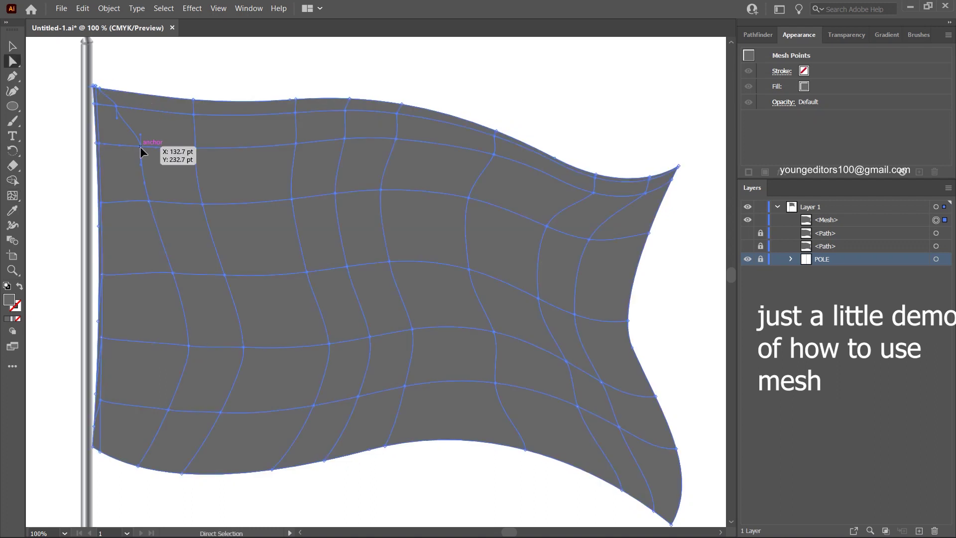
Try moving individual mesh points in the flag's upper part to distort the grid
drag(194, 103, 191, 189)
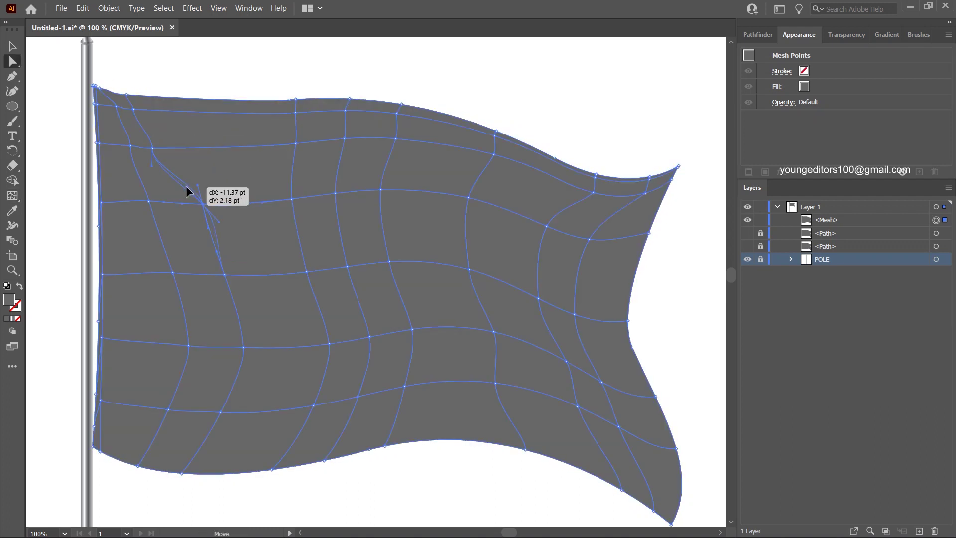
drag(200, 105, 477, 95)
key(ctrl+z)
ctrl+click(292, 104)
drag(320, 239, 483, 305)
key(ctrl+z)
Undo the mesh edits on the flag copy
key(ctrl+shift+a)
key(ctrl+1)
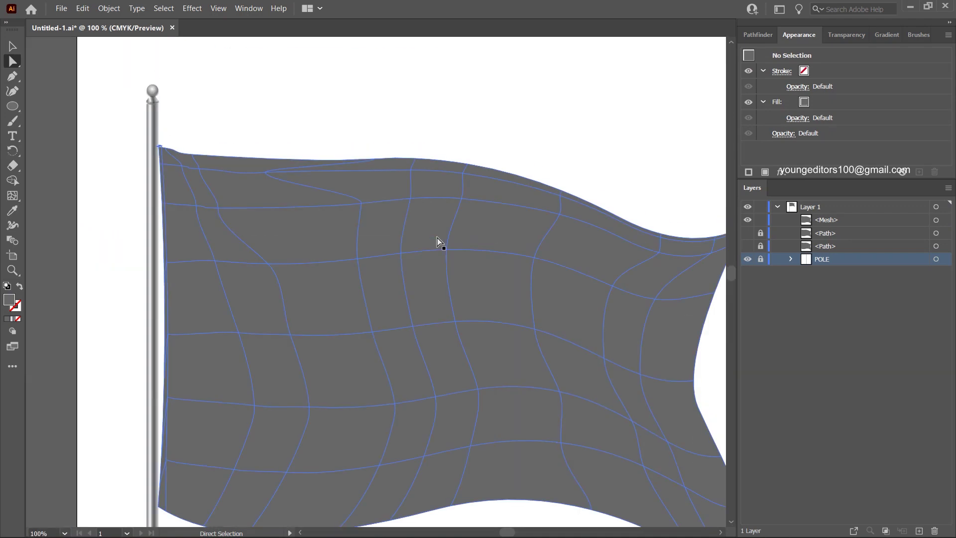
click(12, 46)
key(ctrl+z)
key(ctrl+z)
key(ctrl+z)
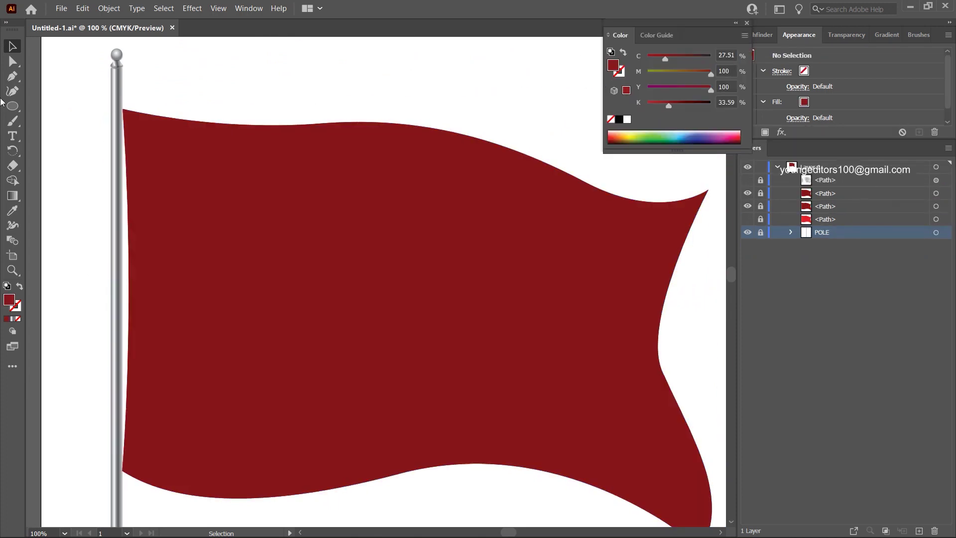
Draw a curved fold line near the pole with a 7 pt dark red stroke and soften it with a Gaussian Blur
key(p)
click(122, 108)
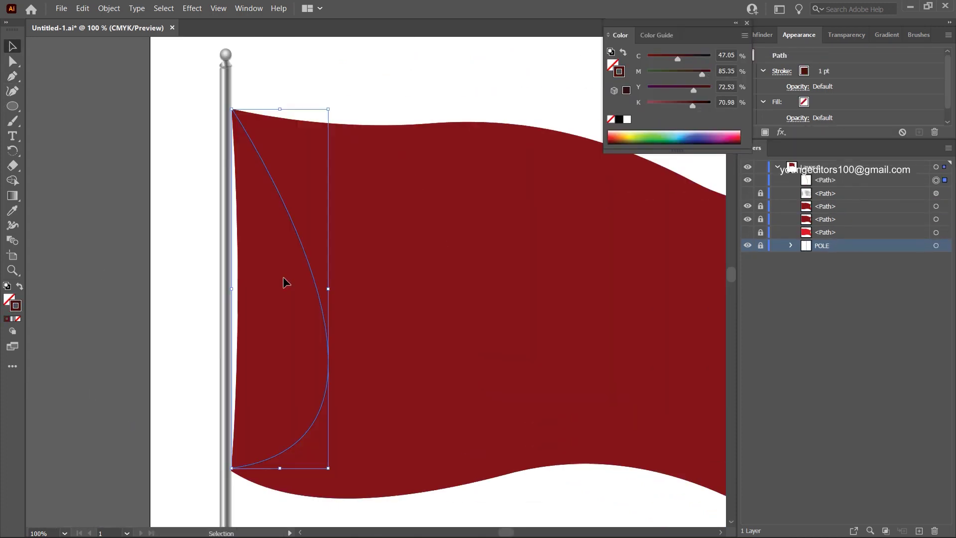
click(780, 71)
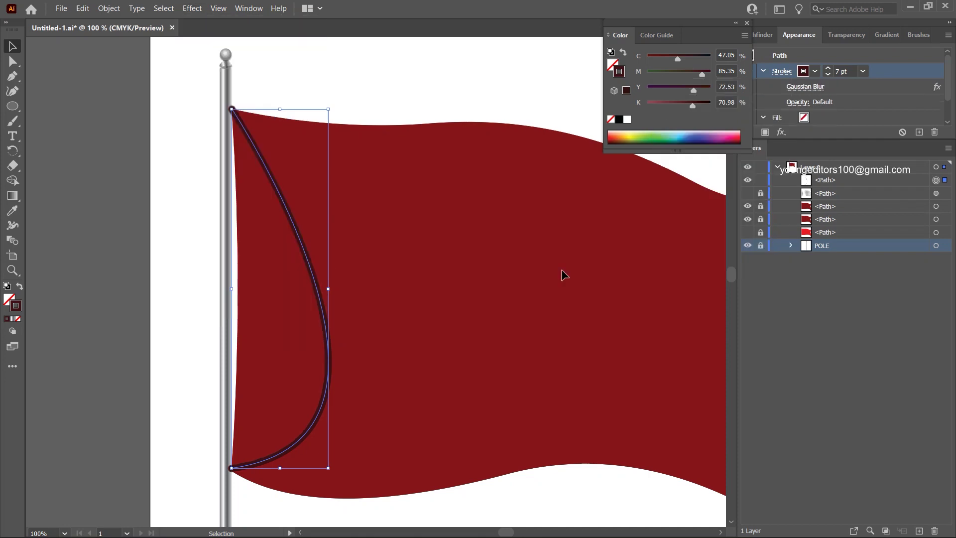
click(806, 86)
drag(655, 259, 688, 260)
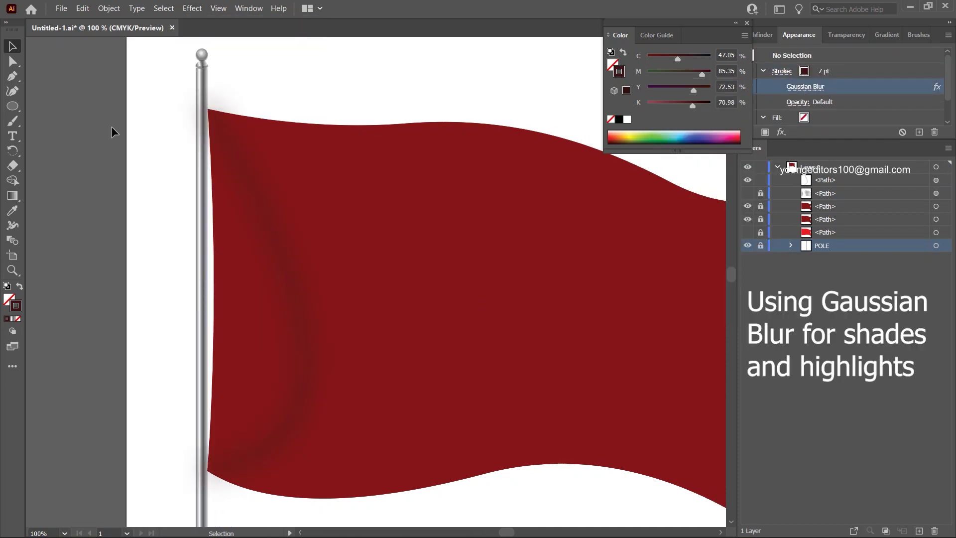
Copy the blurred fold line and paste it in front
click(288, 267)
key(ctrl+c)
key(ctrl+f)
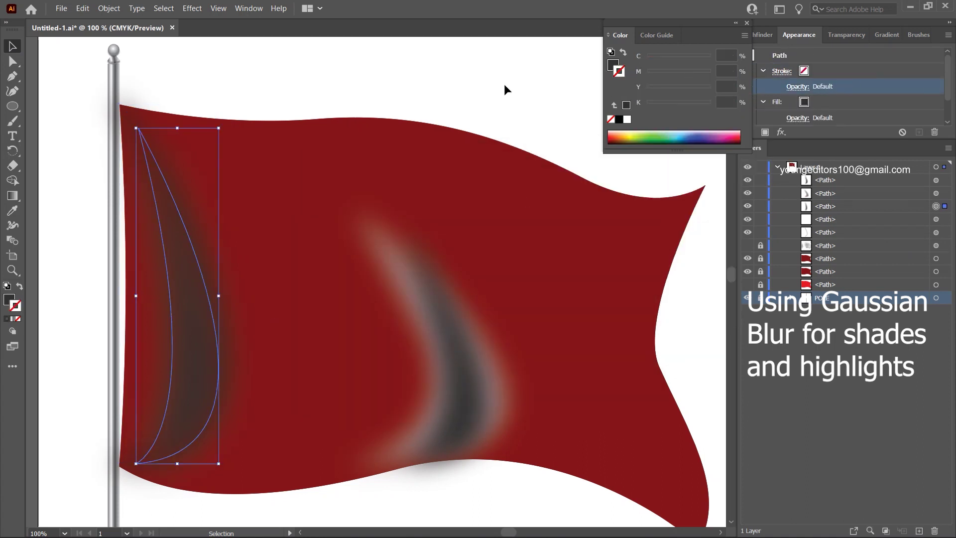
Set the opacity of the blurred highlight on the central fold to 70%
click(505, 86)
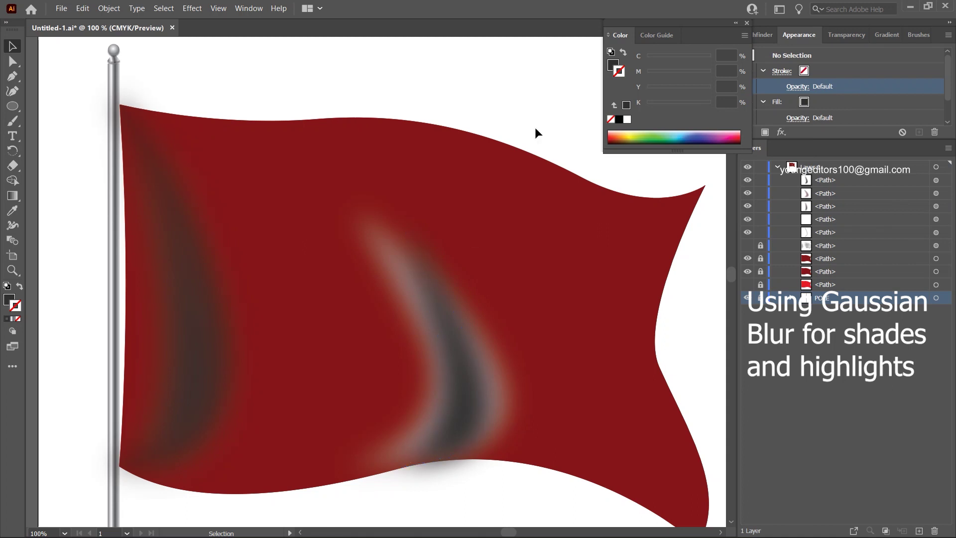
key(ctrl+a)
click(779, 87)
text(20)
key(Return)
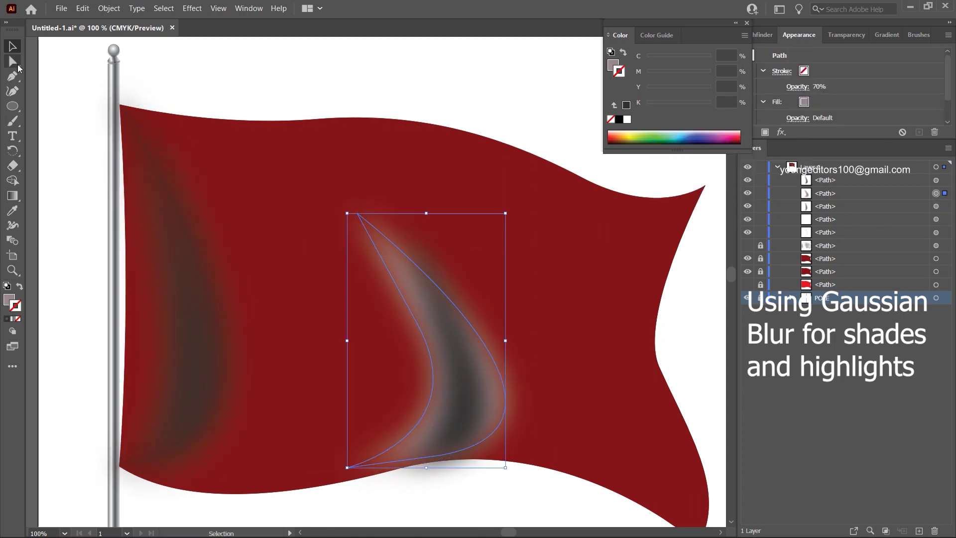
click(480, 64)
Draw a short 7.5 pt dark curve rising from the flag's lower edge and apply a Gaussian Blur of 49.4596 pixels
click(192, 316)
key(p)
click(246, 487)
click(307, 394)
click(829, 71)
text(7.5)
key(Return)
key(alt+shift+ctrl+e)
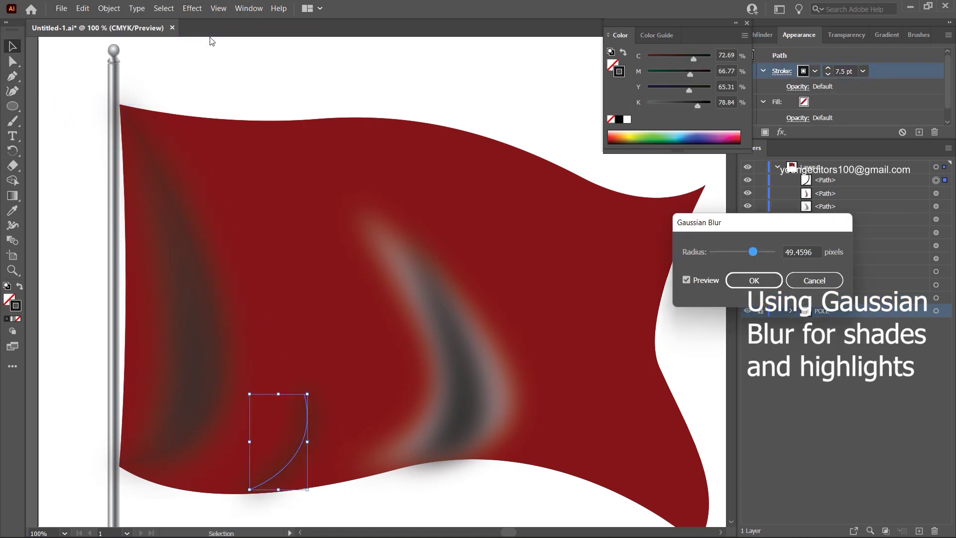
click(749, 289)
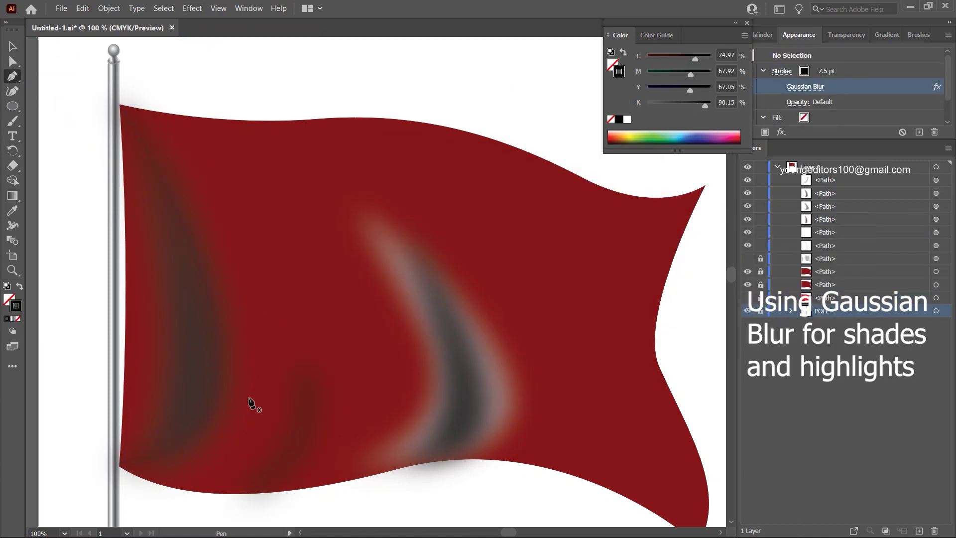
Try a filled highlight shape between the two lower shades with a Gaussian Blur of 58.1404 pixels
key(p)
click(225, 383)
drag(202, 491, 257, 455)
click(225, 382)
key(shift+x)
key(alt+shift+ctrl+e)
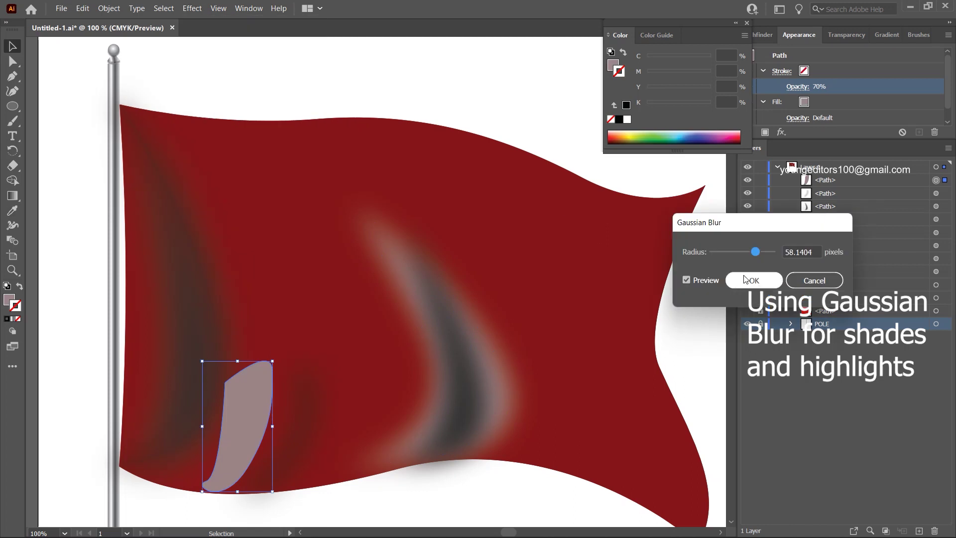
key(Return)
Draw a crescent highlight between the two lower shades near the pole and apply the Gaussian Blur to it
key(p)
click(247, 344)
drag(199, 490, 277, 457)
click(247, 344)
key(shift+x)
key(v)
key(alt+shift+ctrl+e)
key(Return)
Change the crescent highlight's fill to a neutral grey with C 42.59, M 35.32, Y 35.67, K 1.07
double_click(9, 300)
key(Return)
click(443, 116)
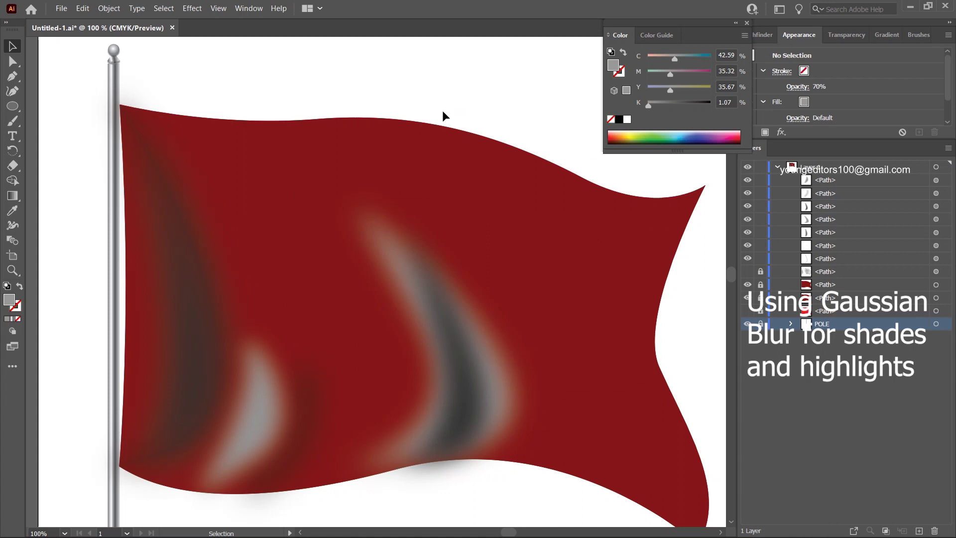
Set the overall opacity of the crescent highlight to 60%
click(249, 413)
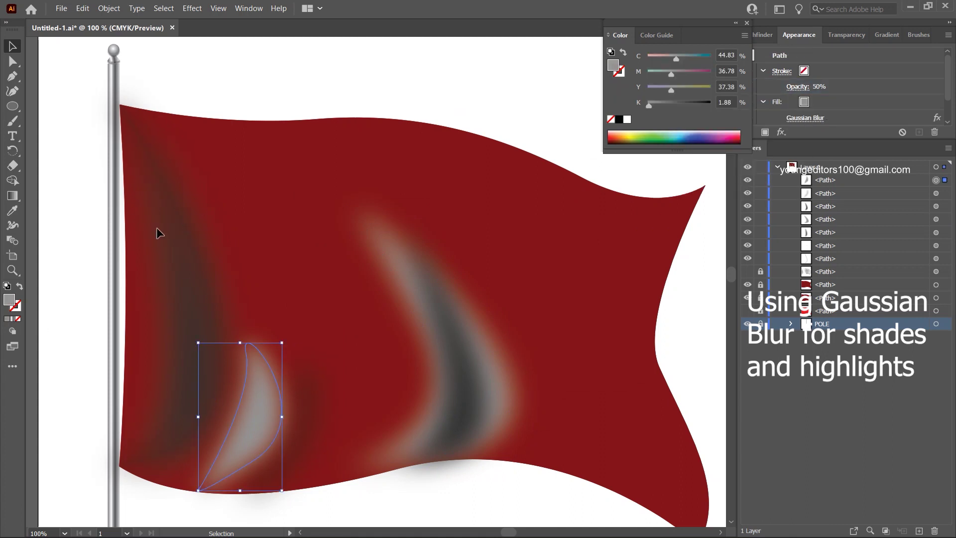
click(133, 284)
click(367, 124)
click(249, 414)
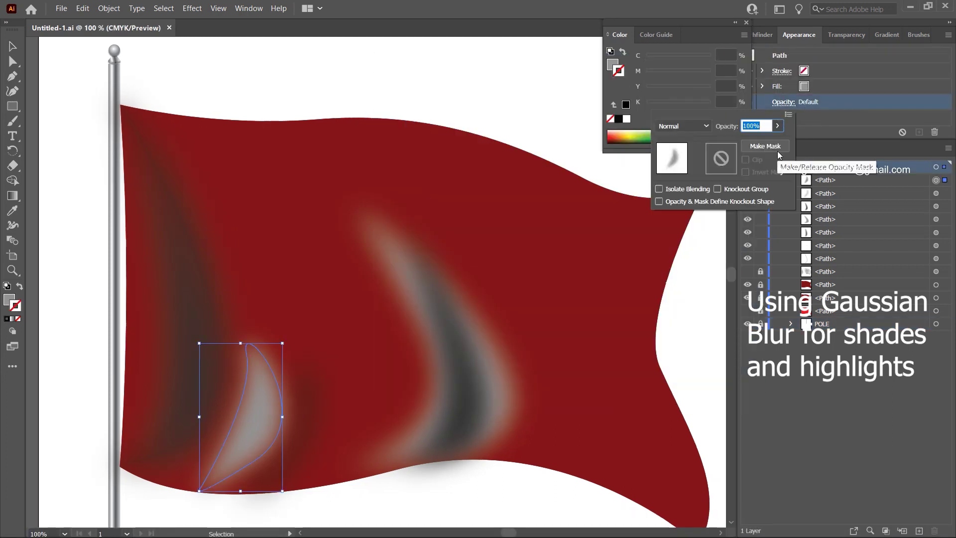
Draw two small pointed grey highlight shapes along the flag's pole-side edge with the Pen tool
click(12, 76)
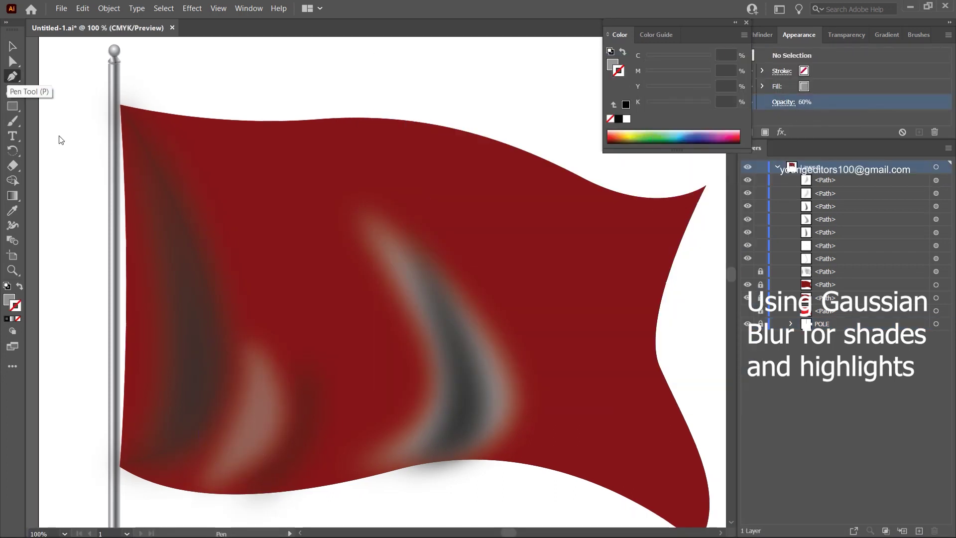
click(127, 239)
click(153, 292)
click(130, 279)
Draw a long wavy grey highlight from above the central fold to the flag's outer edge
click(337, 195)
click(685, 231)
click(664, 294)
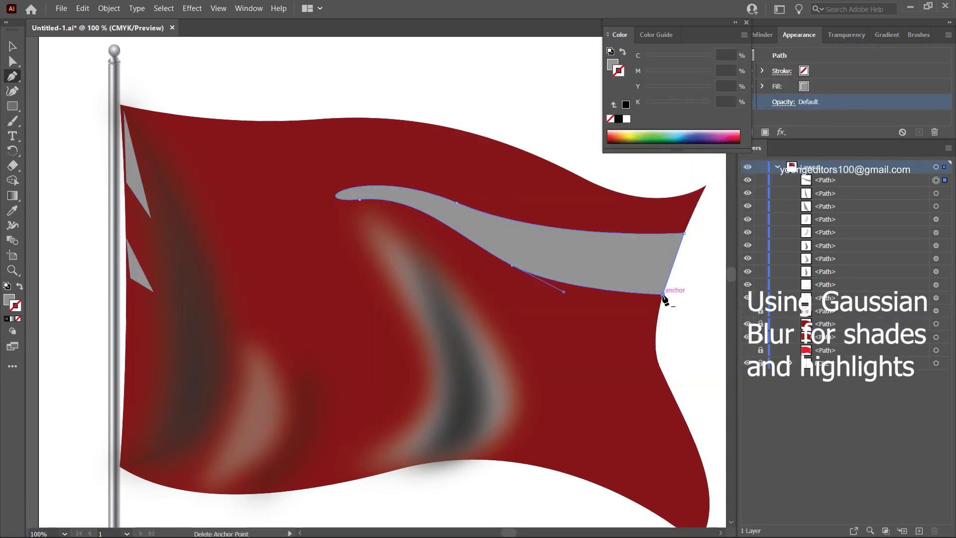
click(338, 196)
Draw a curved grey highlight along the outer side of the central fold down to the flag's lower edge
click(449, 273)
drag(498, 304, 546, 334)
click(538, 461)
click(476, 457)
click(448, 273)
Apply a Gaussian Blur and 60% opacity to the four new grey highlight shapes
key(v)
key(ctrl+a)
click(192, 9)
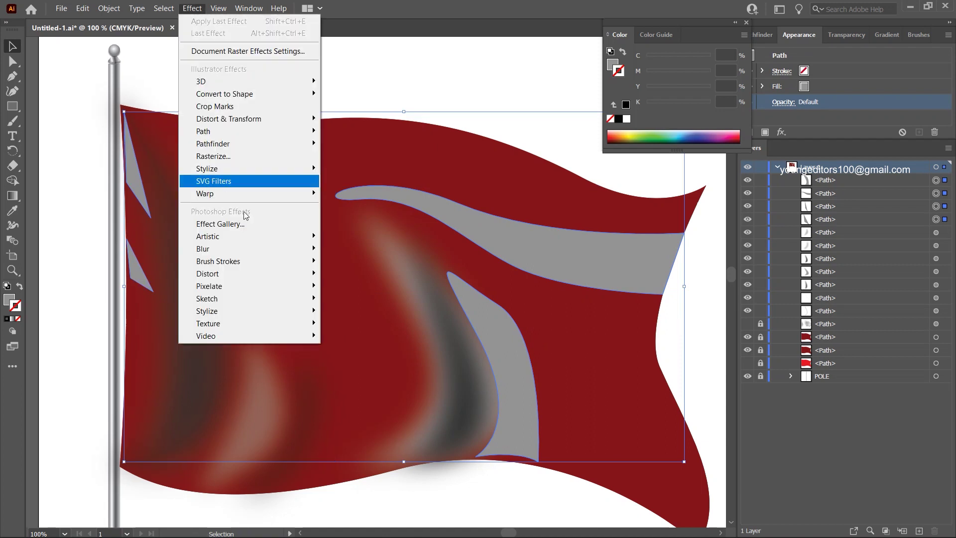
click(220, 15)
key(ctrl+shift+a)
Draw a narrow dark shade running diagonally from the flag's upper pole-side corner
key(p)
scroll(704, 374, right, 2)
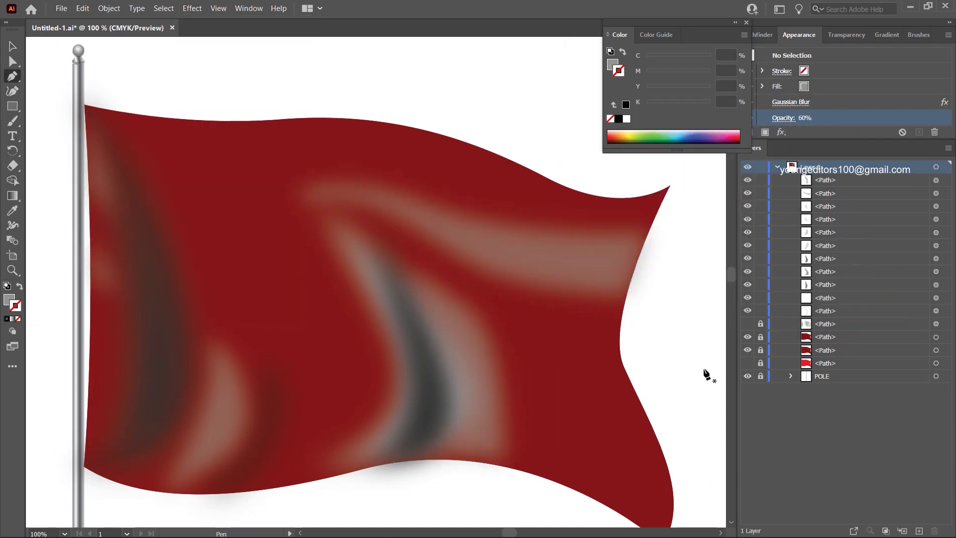
click(111, 117)
click(234, 214)
click(111, 117)
Draw a dark horn-shaped shade on the flag's lower edge near the outer lower corner
click(524, 461)
click(581, 406)
scroll(581, 405, down, 3)
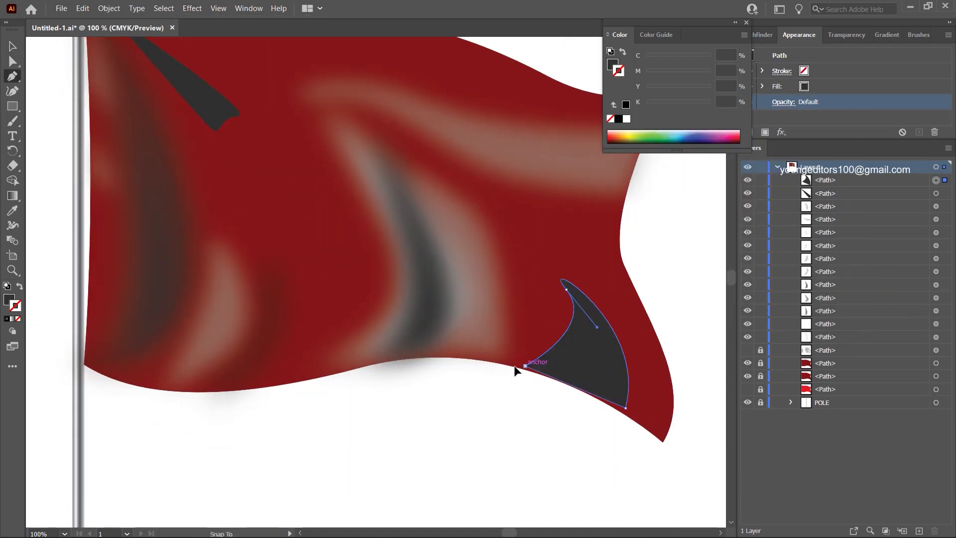
scroll(530, 369, up, 2)
click(524, 460)
Draw a long dark band above the upper highlight and apply the Gaussian Blur to the three new shades
click(641, 177)
key(ctrl+a)
key(shift+ctrl+e)
key(ctrl+shift+a)
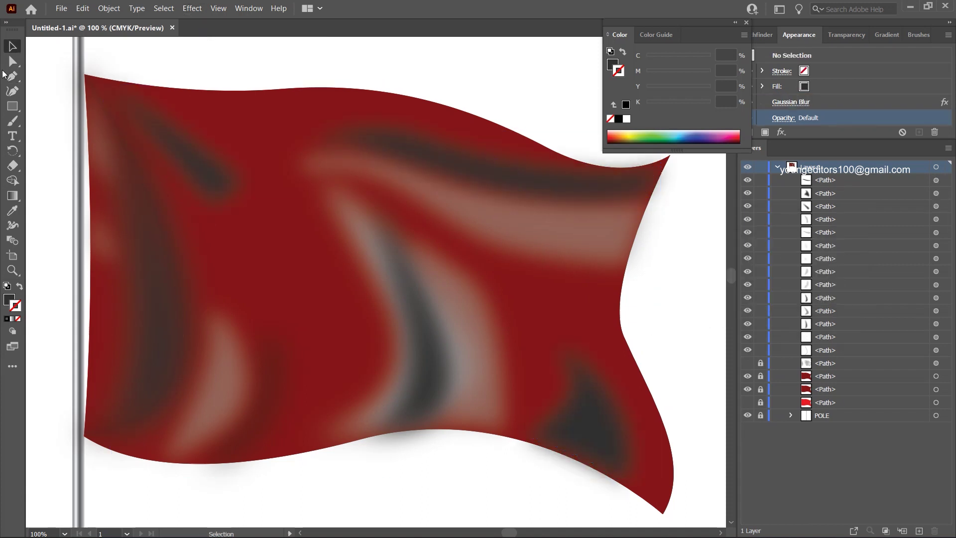
Set the drawing style to no fill and a light grey stroke with C 10.11, M 7.34, Y 7.77, K 0
key(v)
key(ctrl+f)
click(20, 286)
double_click(15, 304)
click(608, 196)
Draw light highlight curves above the diagonal dark shade and beside the shade near the outer lower corner
key(p)
click(151, 101)
click(235, 169)
key(v)
click(595, 344)
click(653, 463)
Draw highlight curves below the diagonal shade and along the upper edge, and set all four to a 7 pt stroke
click(176, 179)
click(271, 294)
key(v)
shift+click(408, 103)
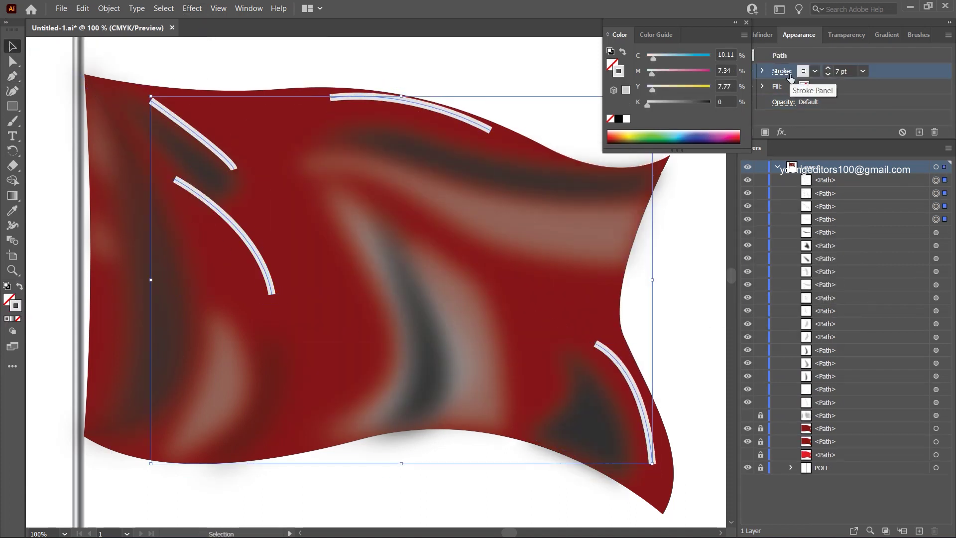
Group the four light highlight curves and apply a Gaussian Blur with a radius of 25.1531 pixels
key(ctrl+alt+shift+e)
click(747, 284)
key(ctrl+g)
key(ctrl+alt+shift+e)
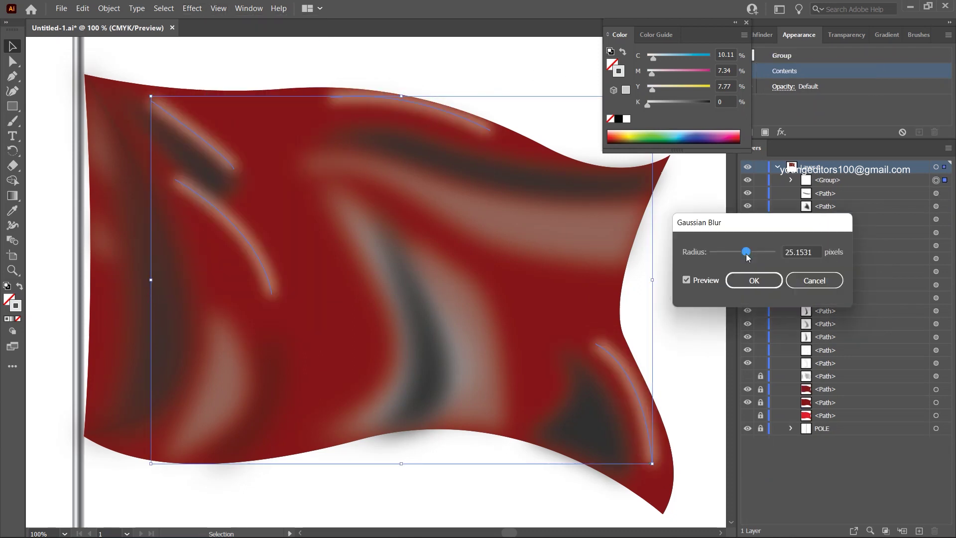
click(750, 282)
Set the highlight group's blending mode to Hard Light and increase its Gaussian Blur radius to 54.6681 pixels
key(ctrl+shift+a)
click(250, 259)
click(784, 101)
click(662, 130)
click(665, 252)
key(ctrl+alt+shift+e)
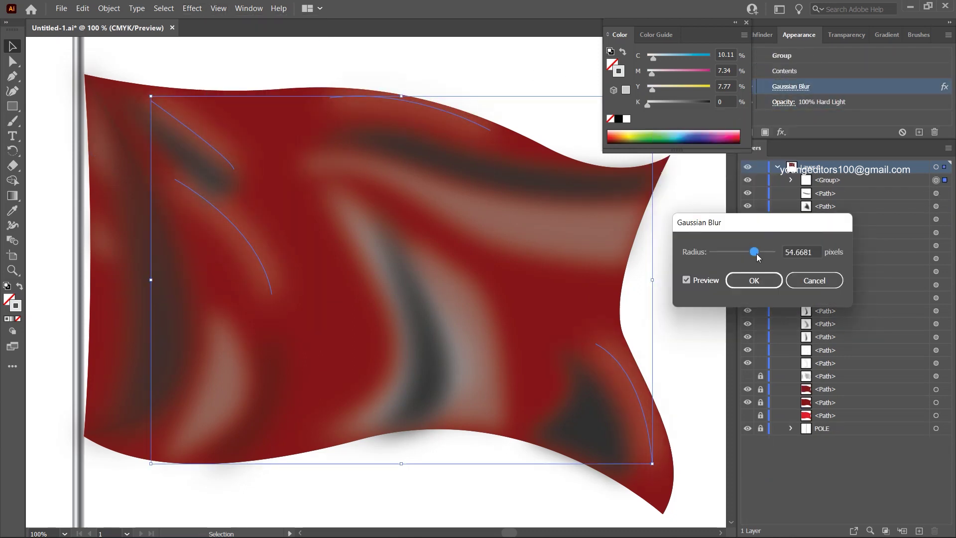
click(751, 279)
Group the light grey fold shades and change the group's blending mode to tint them with the flag's red
click(348, 237)
shift+click(215, 379)
shift+click(110, 165)
shift+click(591, 373)
key(ctrl+g)
click(783, 87)
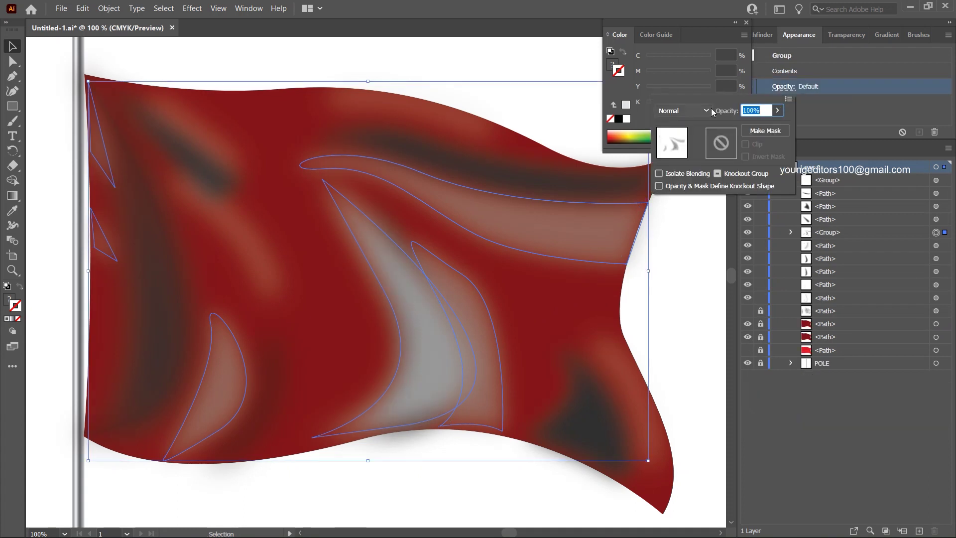
Group the dark shades beside the pole and in the central fold, and set the group's blending mode to Darken
click(239, 388)
shift+click(937, 284)
key(ctrl+g)
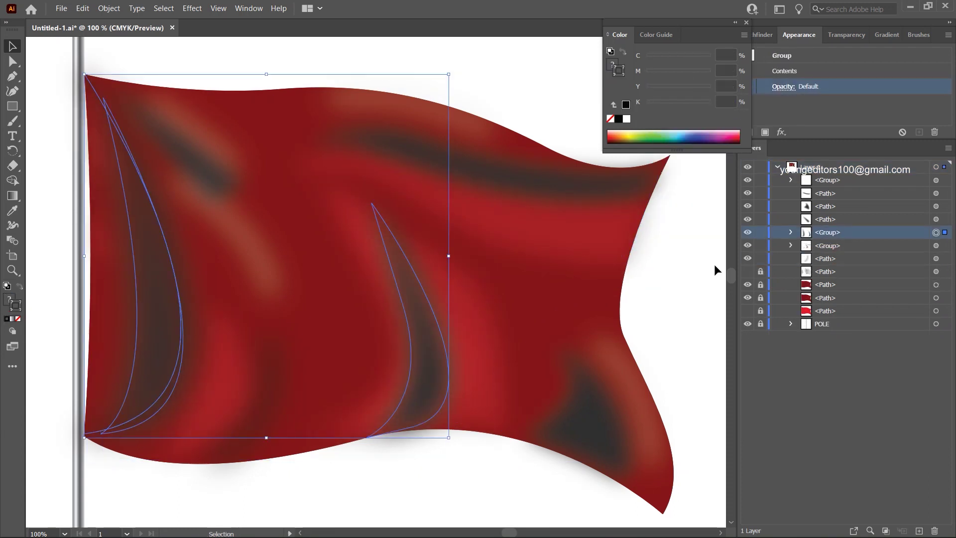
click(784, 86)
click(682, 111)
click(672, 145)
click(557, 94)
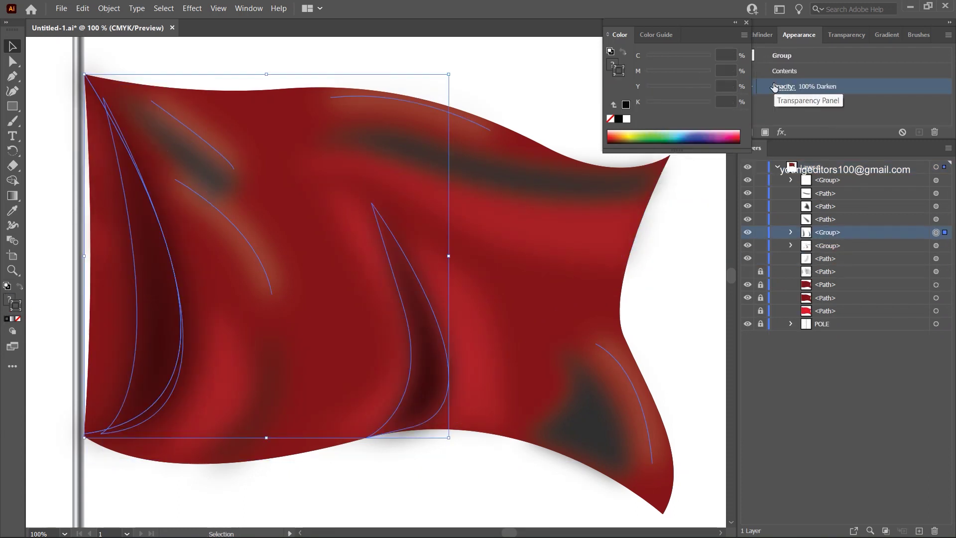
Set the blending mode of the upper band, diagonal and lower corner dark shades to Hard Light
click(548, 64)
click(449, 160)
shift+click(199, 159)
shift+click(588, 398)
click(784, 118)
click(683, 142)
click(686, 150)
scroll(685, 150, down, 7)
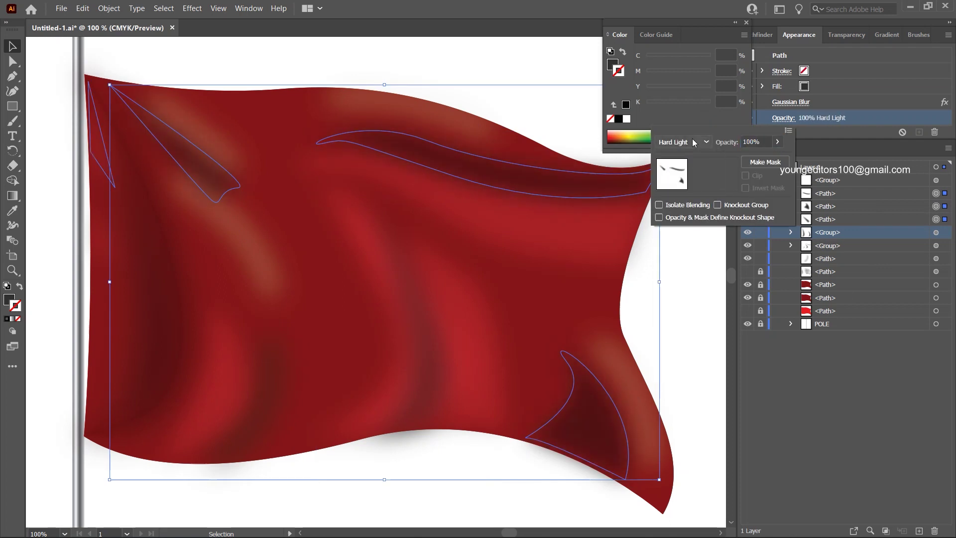
Try other blending modes on the dark group beside the pole and central fold, ending with Soft Light
click(937, 232)
click(784, 86)
click(682, 110)
click(672, 143)
click(784, 86)
click(937, 272)
click(937, 232)
click(784, 86)
click(682, 111)
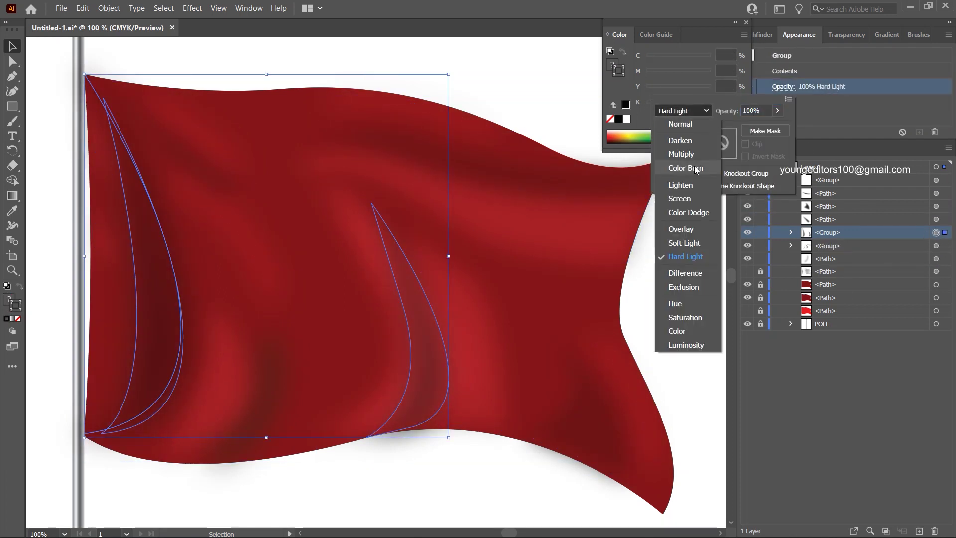
click(684, 243)
click(784, 87)
click(535, 179)
Adjust the blending mode of the blurred highlight group and clear the selection
click(936, 180)
click(783, 102)
click(706, 126)
click(707, 297)
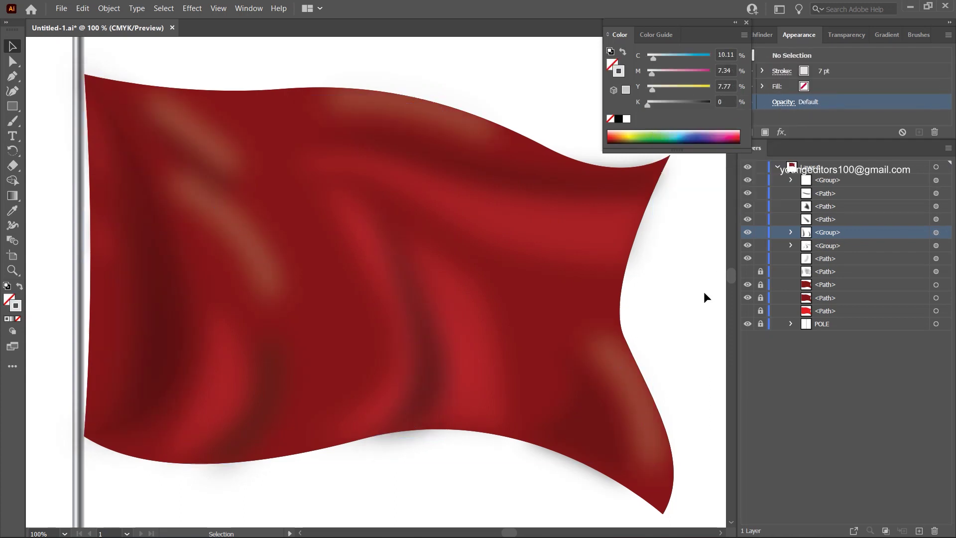
Switch to Andorra.ai, hide the flag's shading objects, and group the grey flag sections
key(ctrl+a)
key(ctrl+g)
click(761, 180)
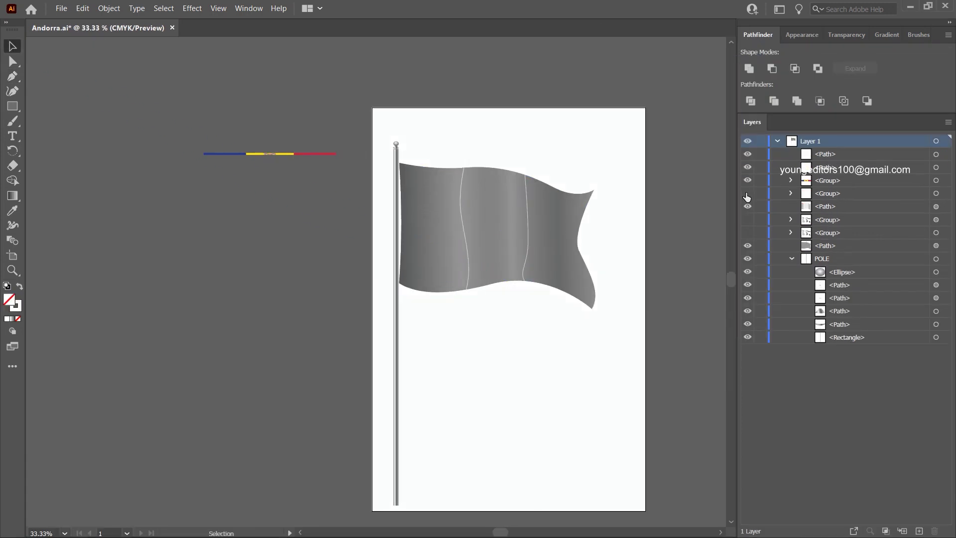
key(ctrl+g)
Draw the crest's pointed top and first round curl in tan with the Pen tool, below the tricolour strip
key(z)
click(241, 221)
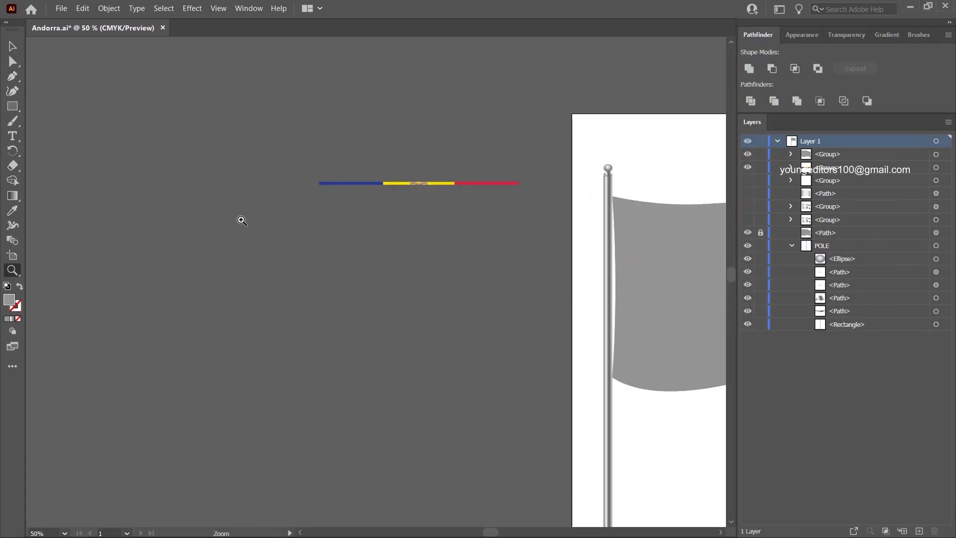
click(364, 258)
click(585, 136)
key(ctrl+equal)
key(ctrl+equal)
scroll(335, 277, down, 5)
key(p)
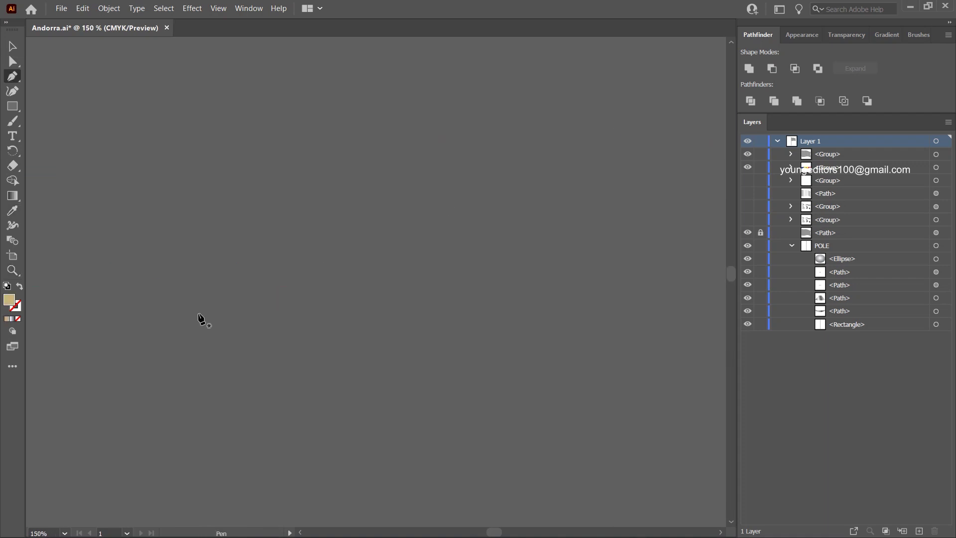
click(312, 171)
drag(349, 162, 335, 161)
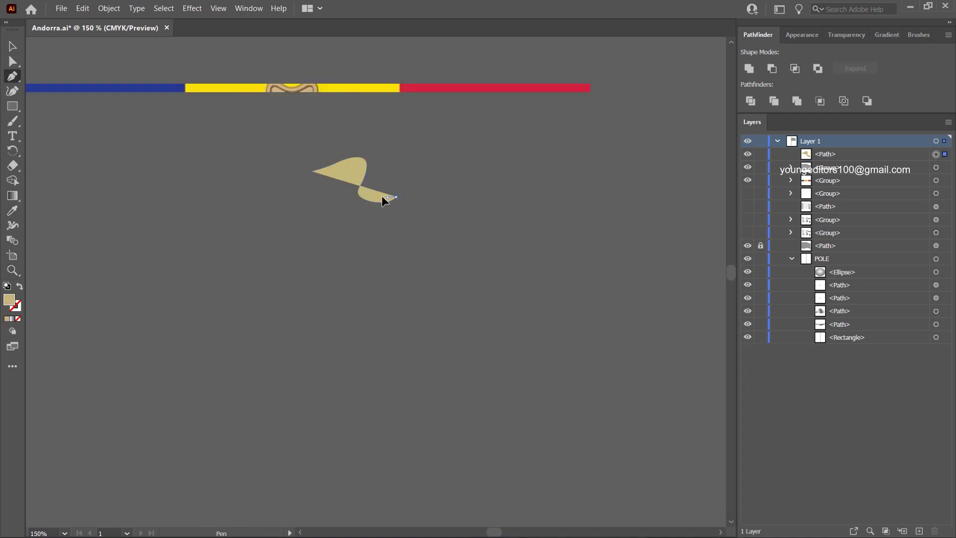
ctrl+click(42, 84)
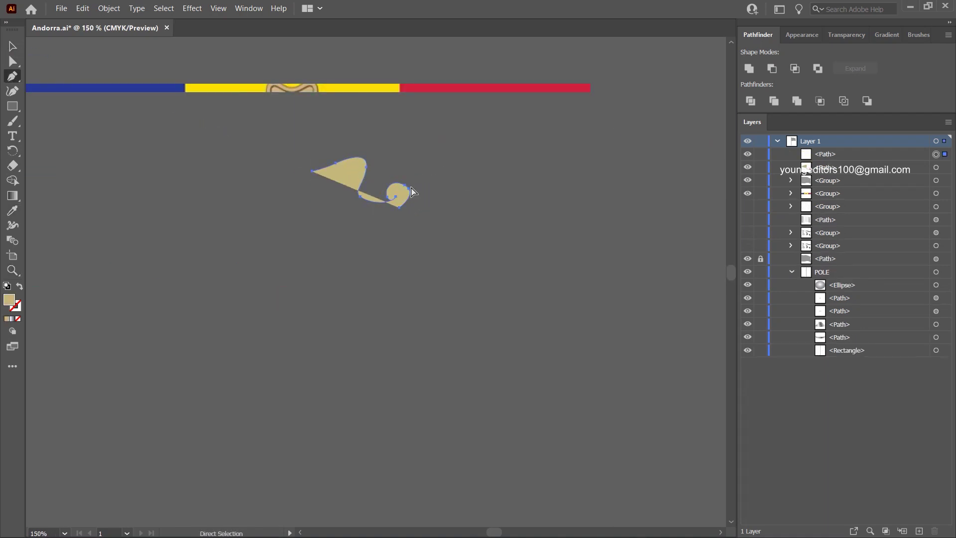
drag(415, 203, 437, 199)
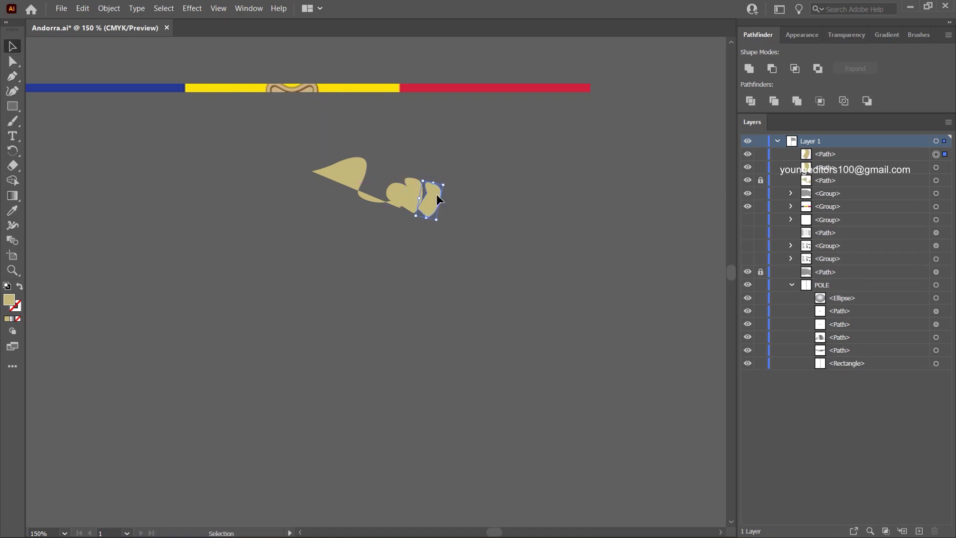
key(Delete)
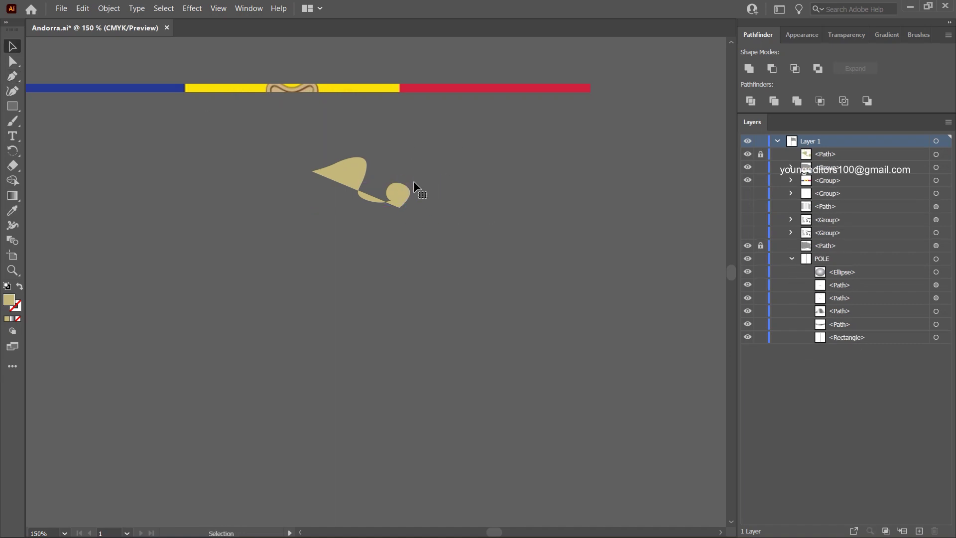
Draw a brown arched stroke beside the curl, duplicate it into a row of five, and group and lock them
drag(407, 186, 417, 180)
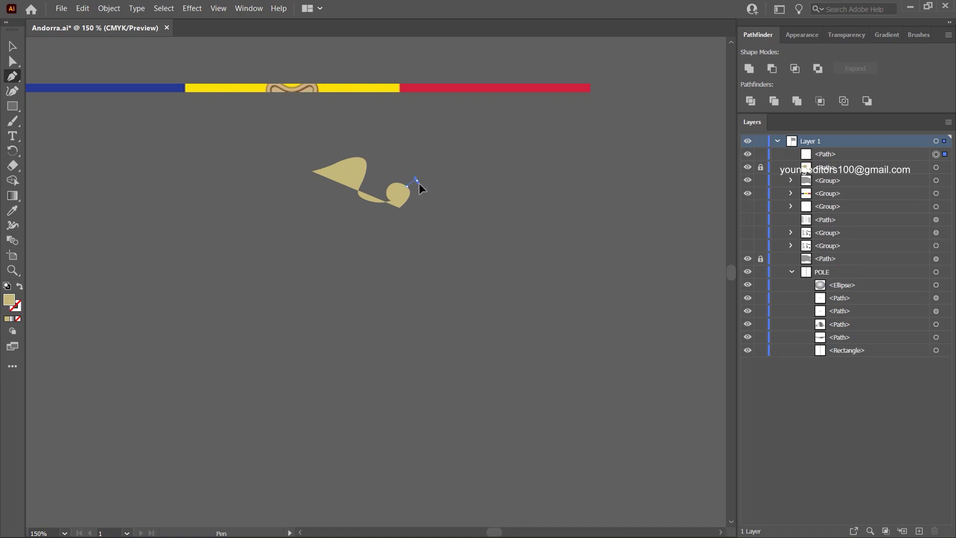
key(shift+x)
click(799, 34)
key(a)
drag(420, 187, 468, 213)
key(ctrl+d)
key(ctrl+c)
key(ctrl+g)
key(ctrl+2)
Paste the arched strokes behind as tan-filled shapes and draw a small tan curl below the last arch
key(ctrl+b)
key(shift+x)
key(i)
click(343, 172)
key(p)
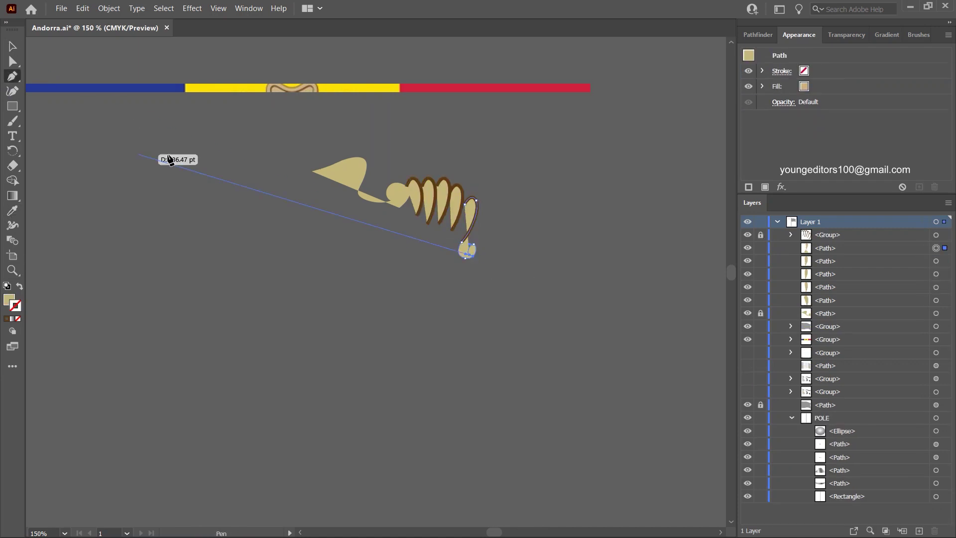
Draw the large side scroll with a spiral end as a 2 pt brown stroke and put a tan-filled copy behind it
click(470, 257)
drag(513, 267, 527, 299)
drag(503, 359, 478, 369)
key(ctrl+c)
click(462, 178)
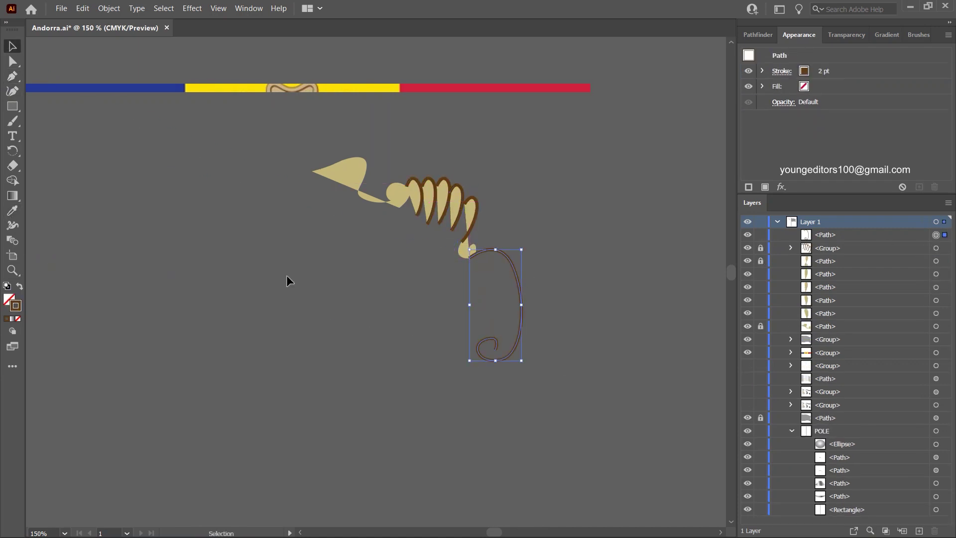
key(ctrl+2)
key(ctrl+b)
Draw the tan side neck below the scroll, from a small leaf down to a rounded curl
key(p)
click(496, 360)
drag(490, 379, 504, 382)
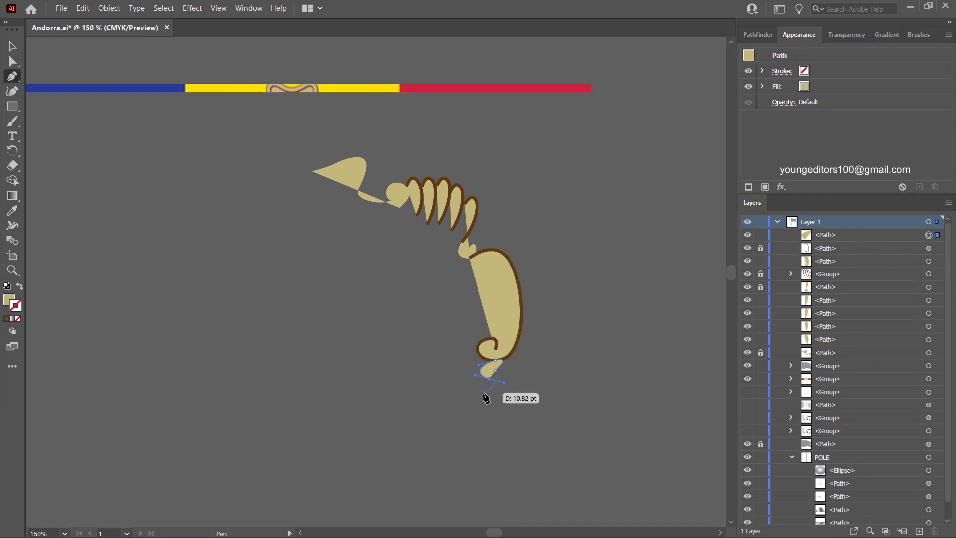
drag(522, 441, 523, 442)
scroll(522, 441, down, 4)
Draw the crest's wide bulging base ending in a hooked curl and connect the outline to the pointed top
drag(508, 351, 532, 410)
drag(440, 435, 438, 436)
drag(354, 478, 354, 480)
click(371, 475)
drag(355, 443, 379, 417)
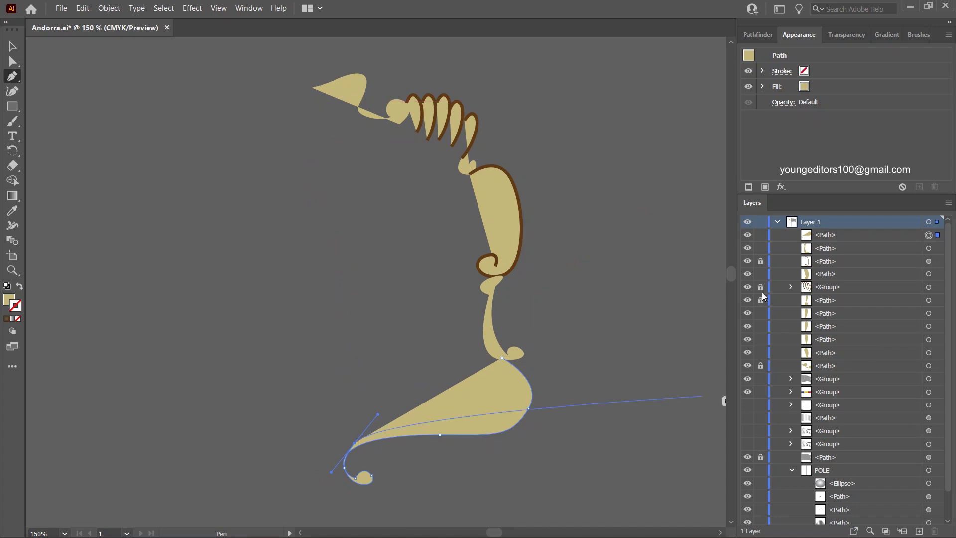
click(313, 88)
Combine the tan half-crest pieces and adjust the inner anchor points to close the gaps
click(758, 34)
key(ctrl+[)
key(a)
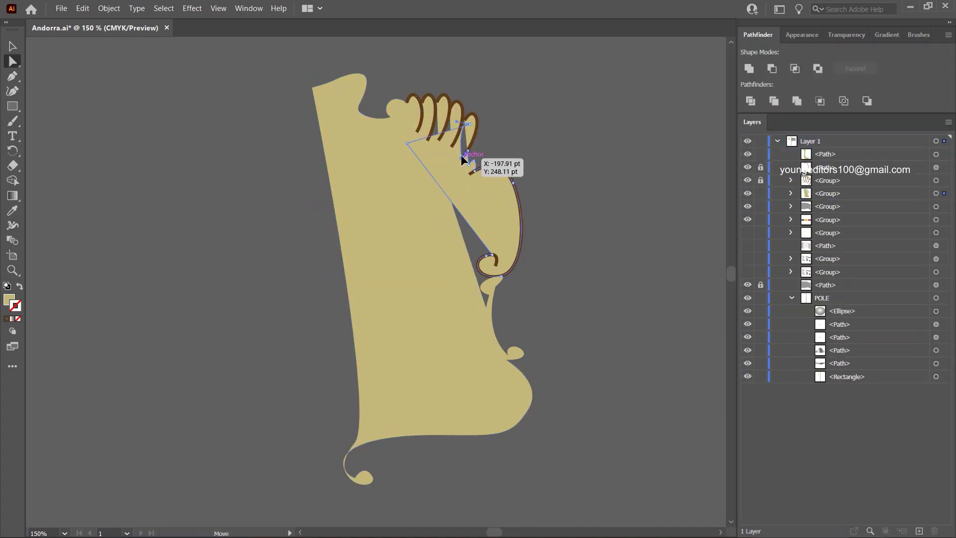
Send the tan half crest behind the brown strokes and place a mirrored copy on the opposite side
key(v)
click(422, 128)
key(ctrl+[)
key(ctrl+[)
key(ctrl+[)
key(ctrl+[)
key(a)
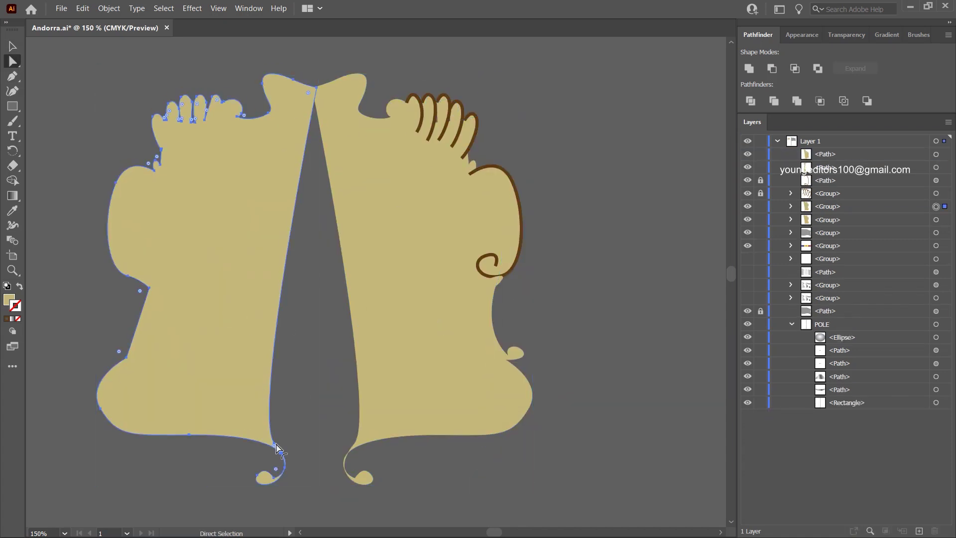
Draw a tan centre piece with a pointed foot that fills the gap between the two crest halves
key(p)
click(293, 445)
click(270, 484)
drag(292, 487, 308, 483)
click(293, 445)
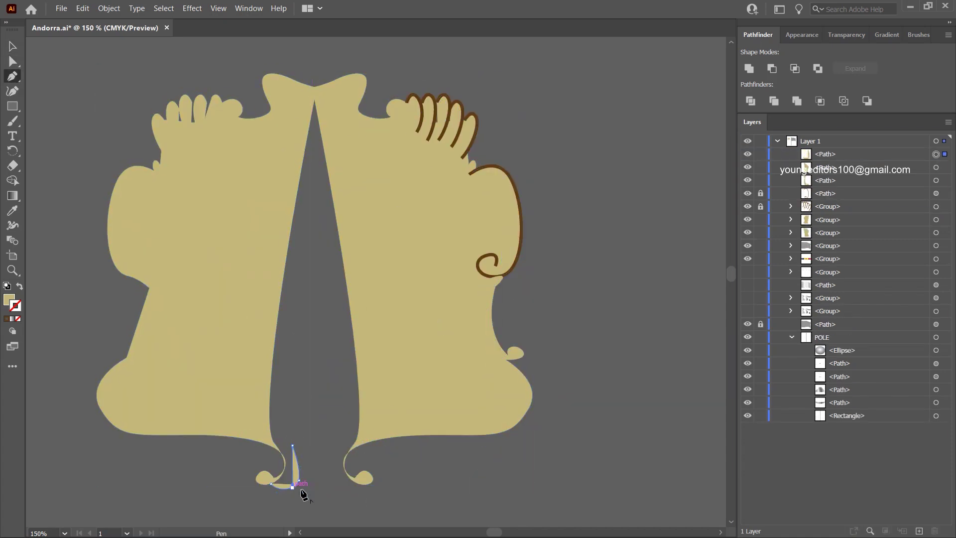
click(337, 474)
click(343, 433)
click(385, 410)
click(315, 94)
click(245, 400)
click(266, 432)
click(273, 439)
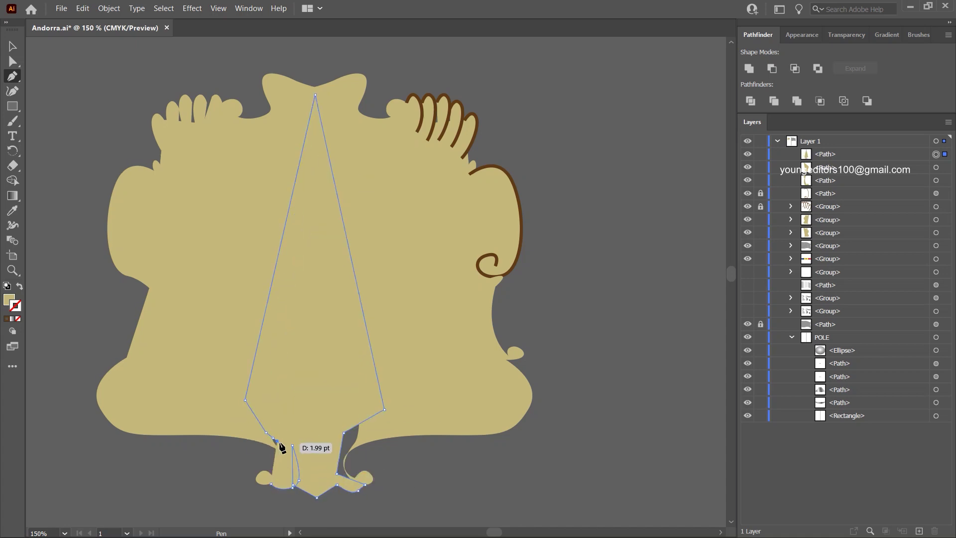
Join the crest halves and centre piece into a compound path and patch the remaining gap at the foot
key(v)
shift+click(366, 441)
key(ctrl+8)
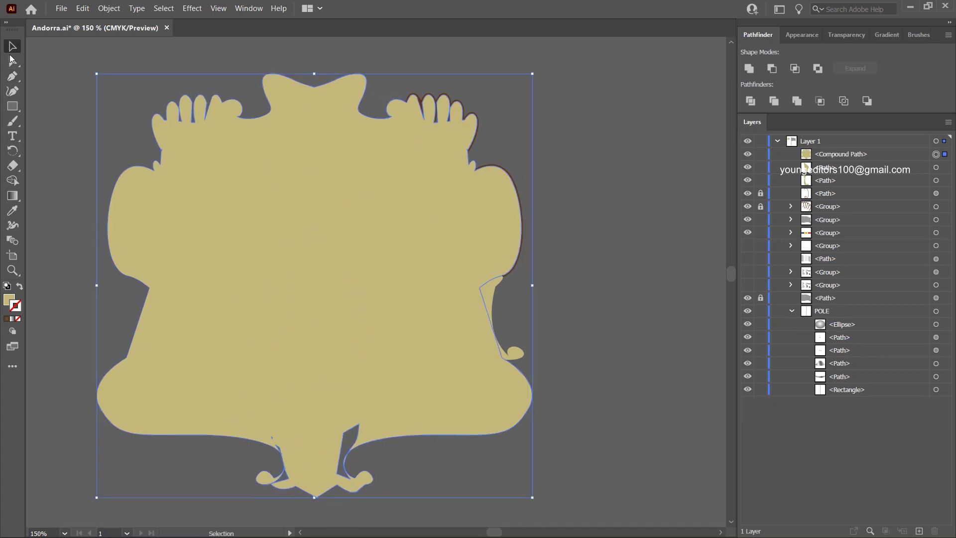
key(a)
key(p)
click(293, 480)
Paste a copy of the combined crest in front with a brown stroke of C 41.96, M 68.63, Y 99.61, K 48.24
key(v)
key(ctrl+a)
key(ctrl+8)
key(ctrl+f)
key(F6)
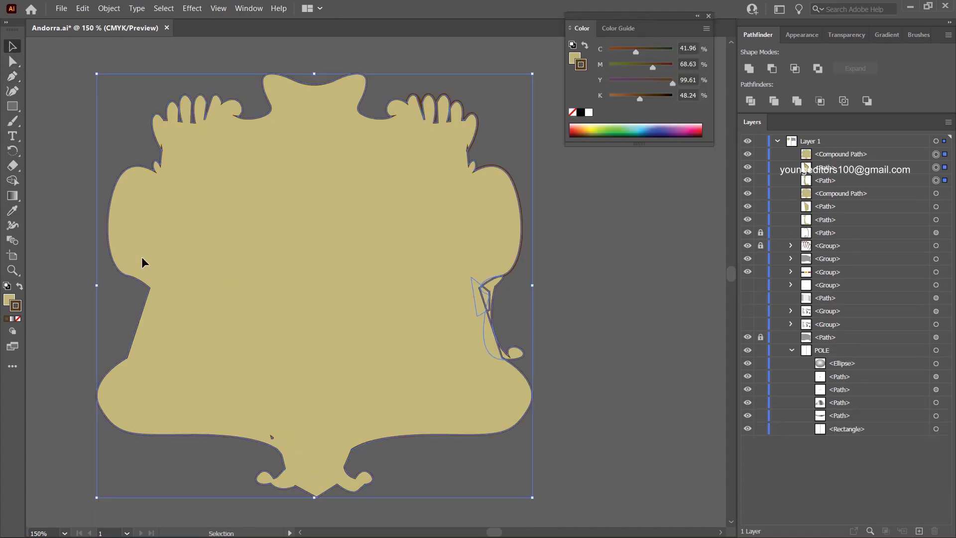
Divide the front crest copy with the Pathfinder and select the crest pieces
click(750, 101)
click(585, 316)
key(a)
click(224, 160)
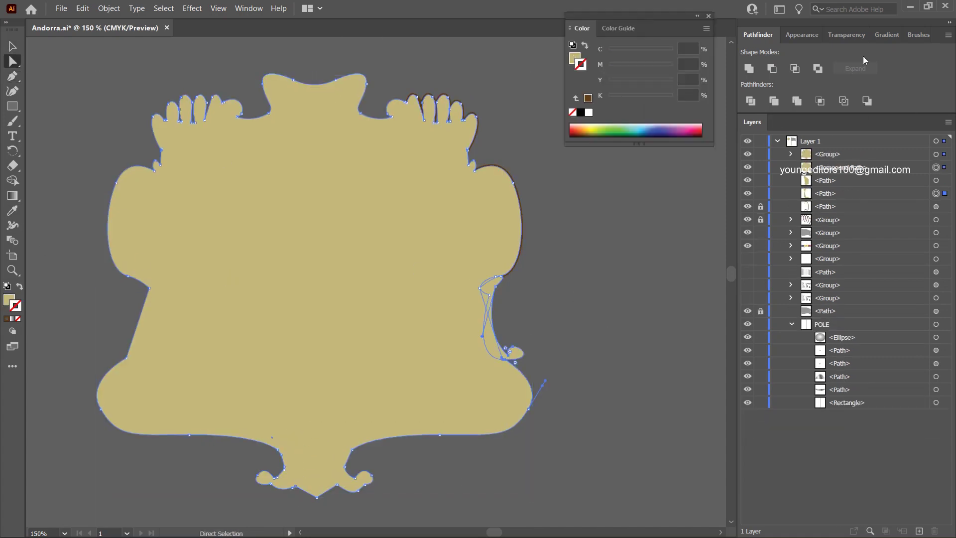
Place a mirrored copy of the side neck and curl on the opposite side and unite the crest into one shape
key(v)
drag(509, 380, 103, 369)
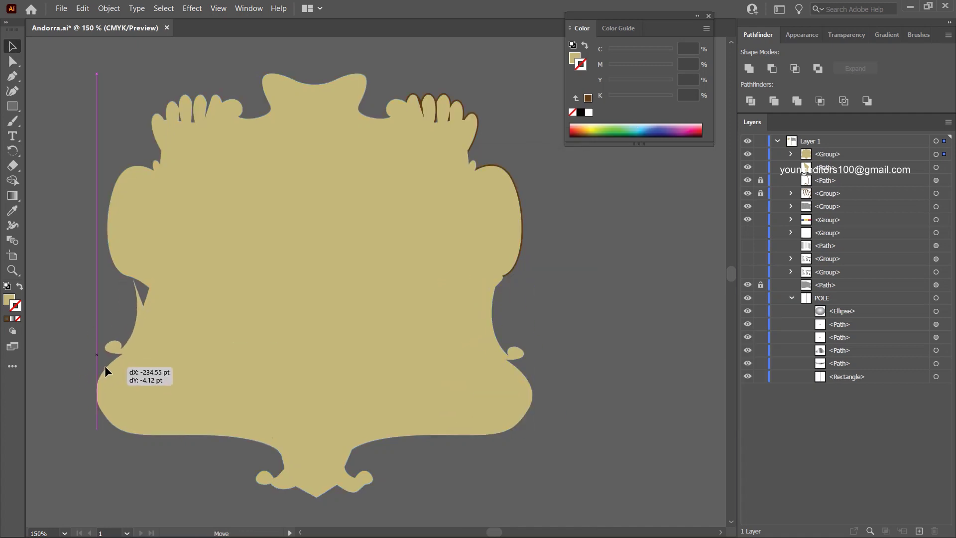
key(ctrl+a)
click(749, 69)
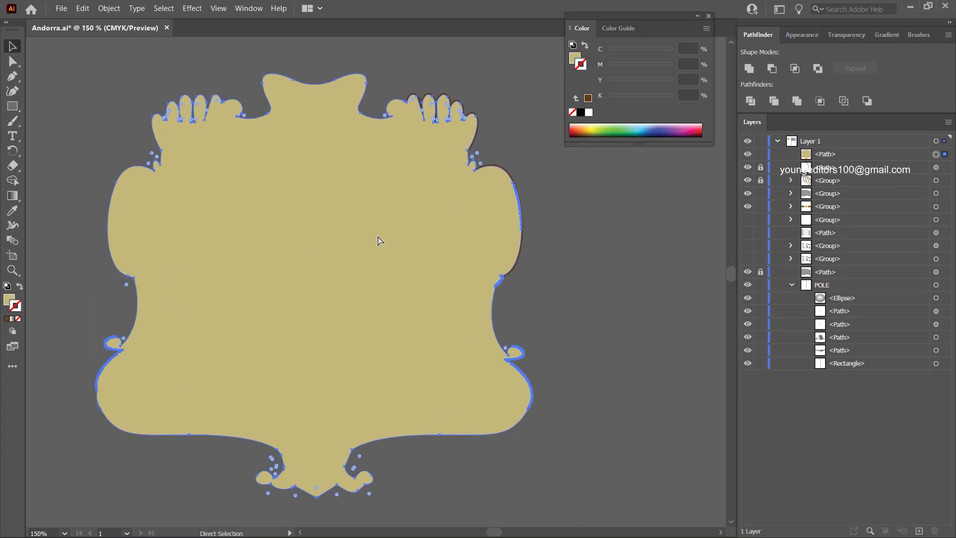
Outline the crest in brown and place a brown-outlined rectangle in its centre as the shield frame
key(ctrl+z)
key(m)
drag(197, 154, 439, 399)
key(Delete)
key(ctrl+z)
key(v)
drag(318, 174, 318, 152)
Reshape the shield's lower edge with rounded corners and a central downward point, and group it
key(a)
drag(406, 374, 398, 346)
click(241, 385)
click(317, 401)
click(395, 385)
key(v)
key(ctrl+g)
click(422, 387)
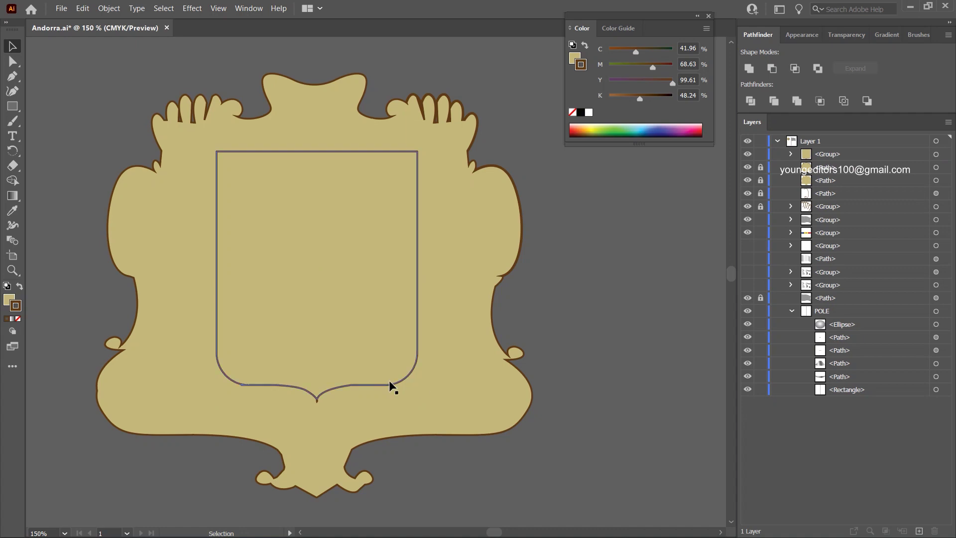
Duplicate the shield outline in front and shrink the copy evenly to form the shield's inner edge
click(417, 381)
key(ctrl+c)
key(ctrl+f)
drag(418, 401, 410, 391)
Draw a narrow vertical and a narrow horizontal bar crossing inside the inner shield, and lock both bars
drag(312, 161, 322, 393)
mouse_move(224, 250)
mouse_down()
mouse_move(411, 259)
mouse_move(388, 271)
mouse_up()
key(v)
key(ctrl+2)
Cut the larger shield outline out of a crest copy to make an open-centred compound path
click(412, 314)
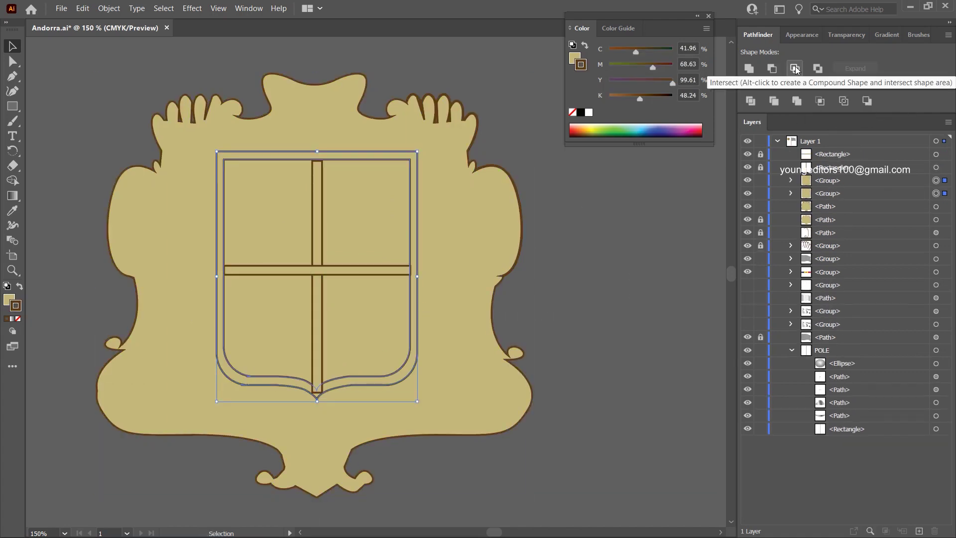
right_click(414, 211)
click(454, 348)
click(449, 347)
key(ctrl+a)
key(a)
key(v)
click(378, 280)
key(ctrl+z)
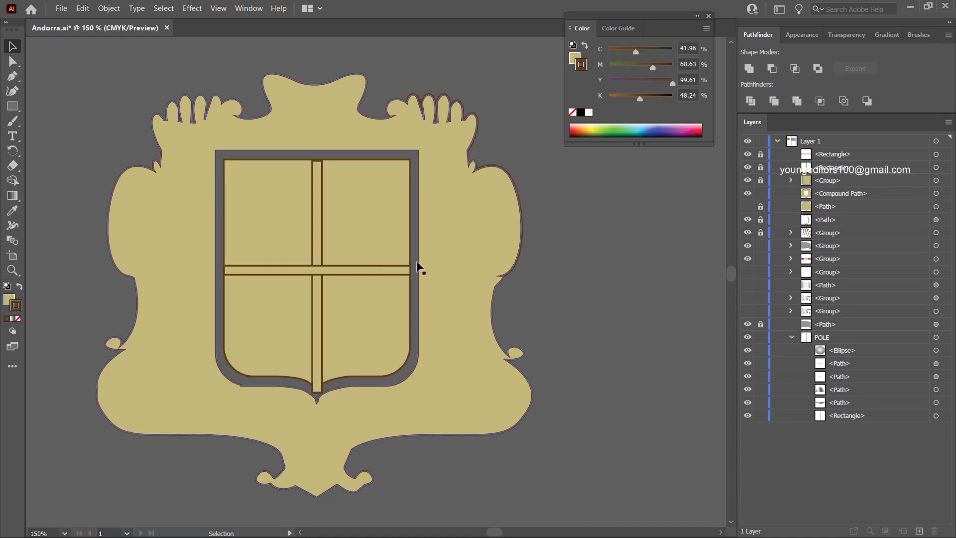
Cut the inner shield shape out of the brown-outlined crest so its four quarters are open
key(ctrl+shift+z)
key(a)
key(ctrl+z)
key(v)
click(411, 202)
drag(825, 206, 833, 183)
key(ctrl+z)
key(ctrl+z)
key(ctrl+shift+z)
key(ctrl+shift+z)
key(a)
key(v)
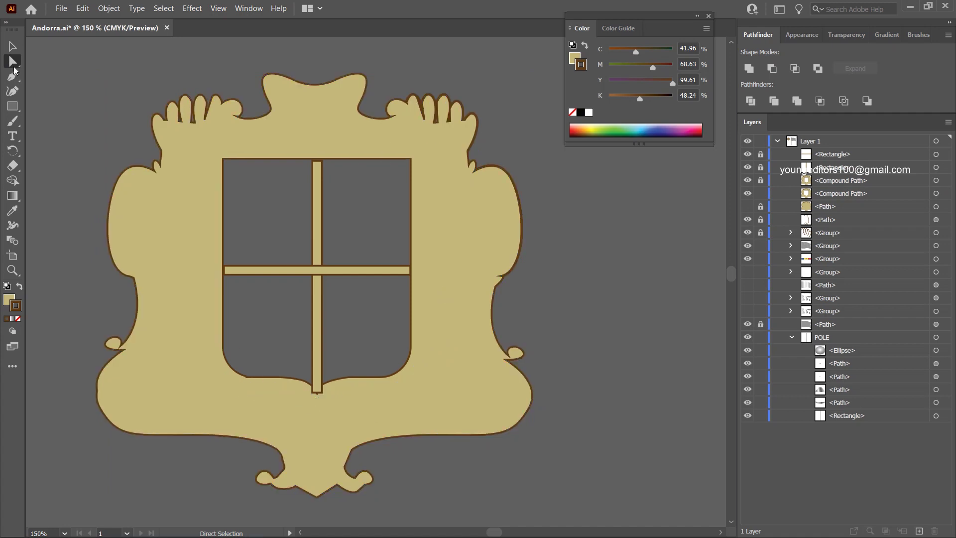
Group the unlocked cut-out crest shape and deselect it
click(414, 207)
key(ctrl+g)
click(597, 298)
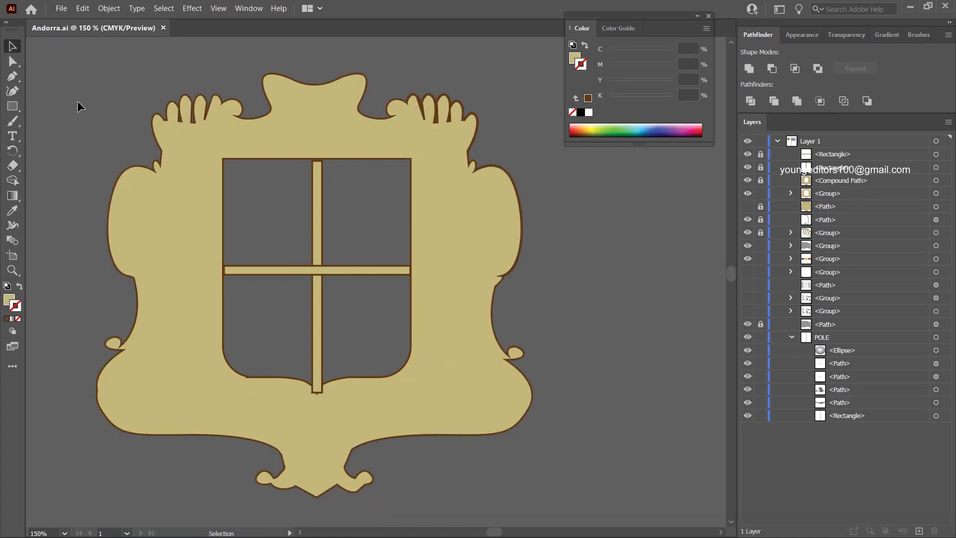
Draw a rectangle filling the shield's upper-left quarter and fill it with the red sampled from the flag reference strip
drag(224, 160, 312, 265)
scroll(276, 171, up, 5)
key(i)
click(508, 239)
scroll(508, 239, down, 3)
Draw a pentagonal mitre in the red quarter and fill it with the yellow sampled from the reference strip
key(p)
click(238, 284)
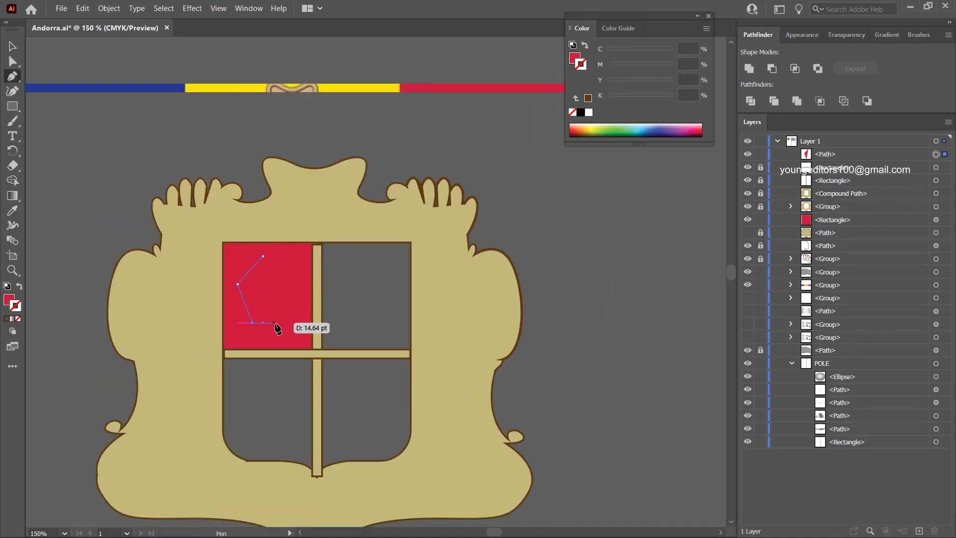
click(266, 256)
key(i)
click(294, 89)
key(shift+F6)
key(ctrl+shift+a)
Add a white vertical centre line to the mitre and a curling white ribbon below it with a mirrored copy
key(p)
click(271, 256)
click(271, 323)
mouse_move(234, 335)
mouse_down()
mouse_move(267, 344)
mouse_move(315, 336)
mouse_up()
key(v)
right_click(249, 335)
click(423, 315)
key(Return)
Draw a yellow crosier with a 3 pt stroke diagonally behind the mitre and group the quarter's artwork
key(i)
shift+click(252, 83)
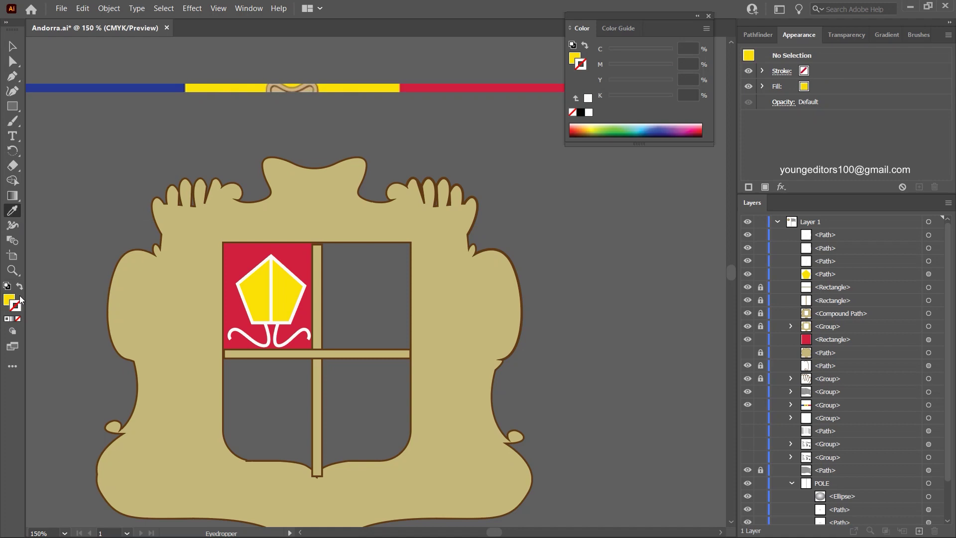
key(p)
click(238, 343)
click(825, 70)
text(3)
key(Return)
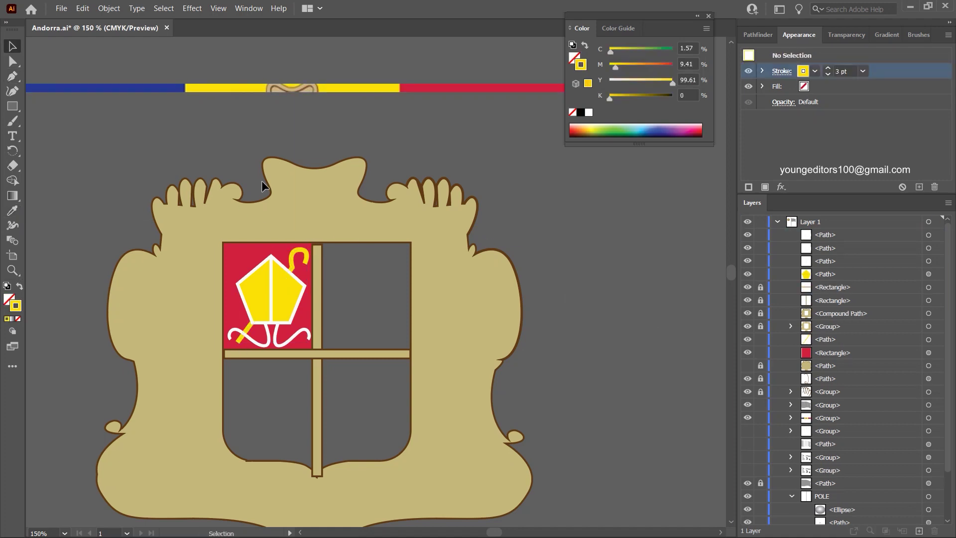
key(ctrl+g)
key(ctrl+shift+a)
Draw three vertical red stripes in the shield's upper-right quarter and copy grouped stripes to the lower-left quarter
click(12, 210)
click(269, 259)
key(m)
drag(335, 240, 352, 351)
key(ctrl+d)
mouse_move(344, 298)
mouse_down()
mouse_move(369, 299)
mouse_move(249, 423)
mouse_move(237, 417)
mouse_up()
key(ctrl+g)
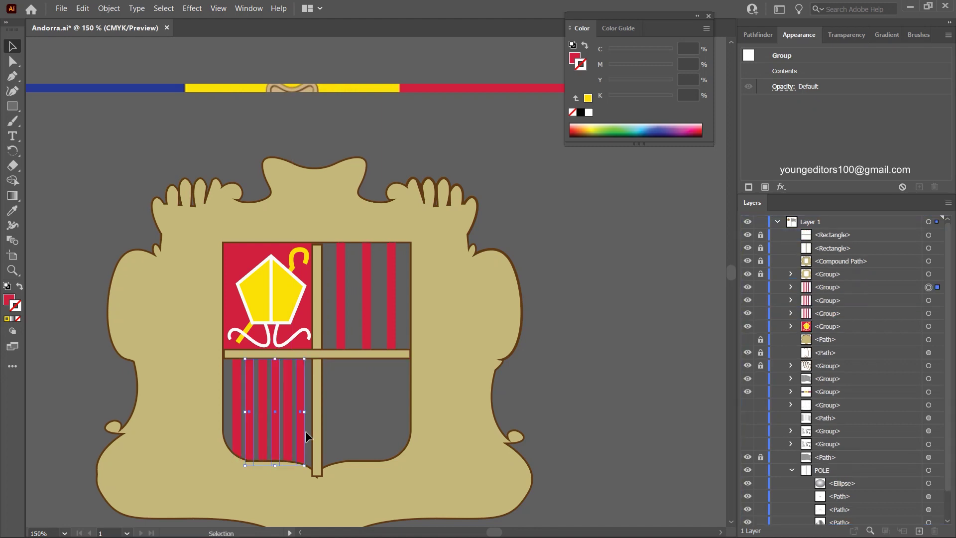
key(a)
key(ctrl+shift+a)
Draw a red cow silhouette in the shield's lower-right quarter and place a copy directly below it
key(p)
click(338, 384)
click(353, 378)
click(392, 384)
click(397, 401)
click(392, 431)
click(382, 430)
click(387, 404)
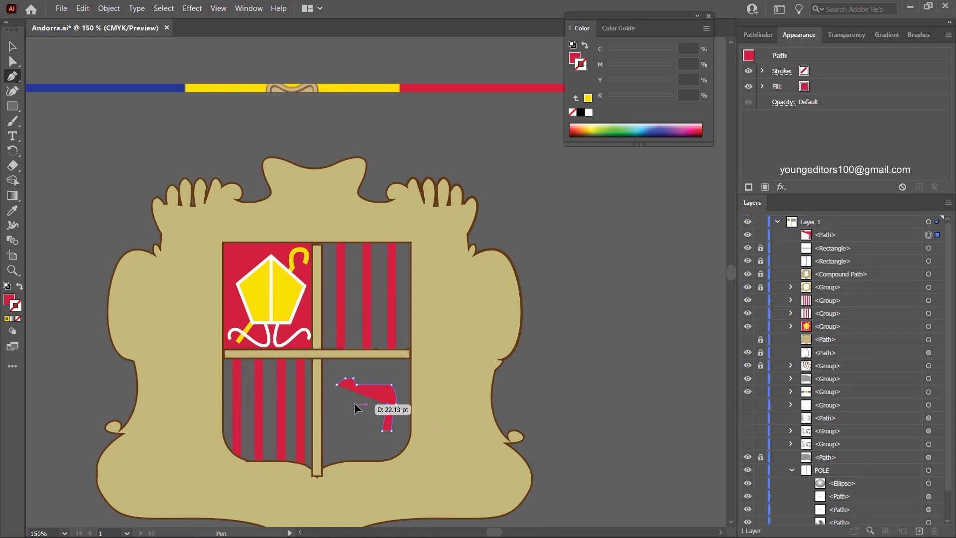
drag(360, 393, 360, 433)
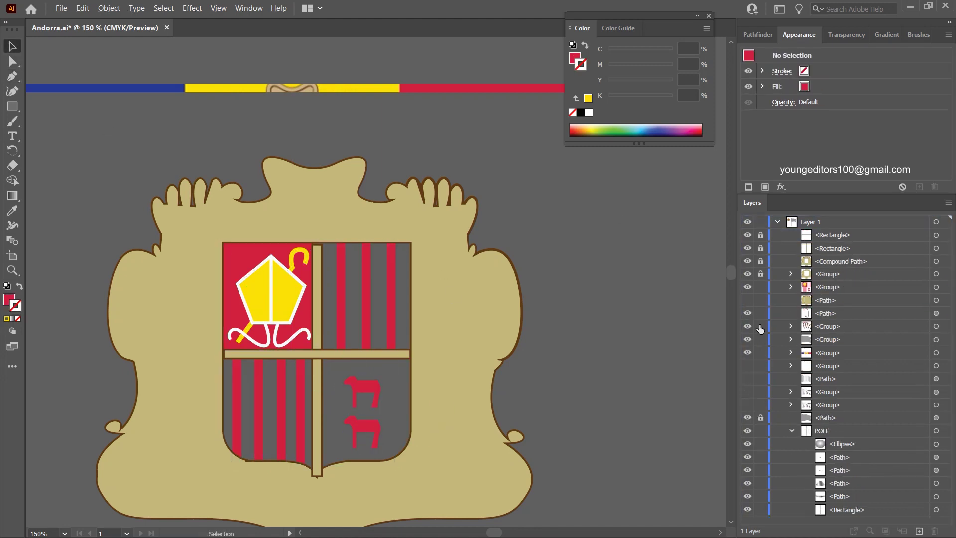
Group all the coat-of-arms parts and scale the group down and narrower to about 142 by 160 pt
scroll(608, 235, down, 3)
key(ctrl+a)
scroll(414, 291, right, 2)
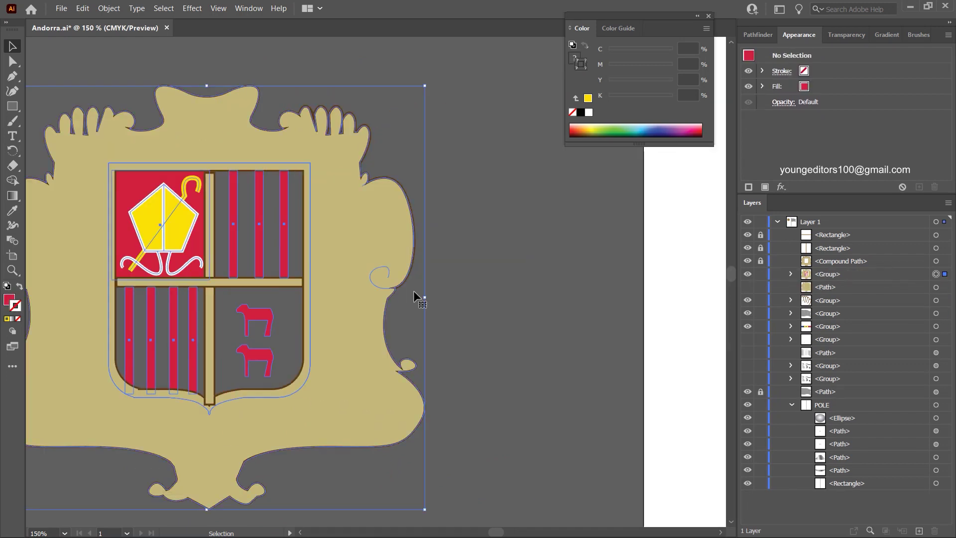
shift+click(158, 250)
key(ctrl+g)
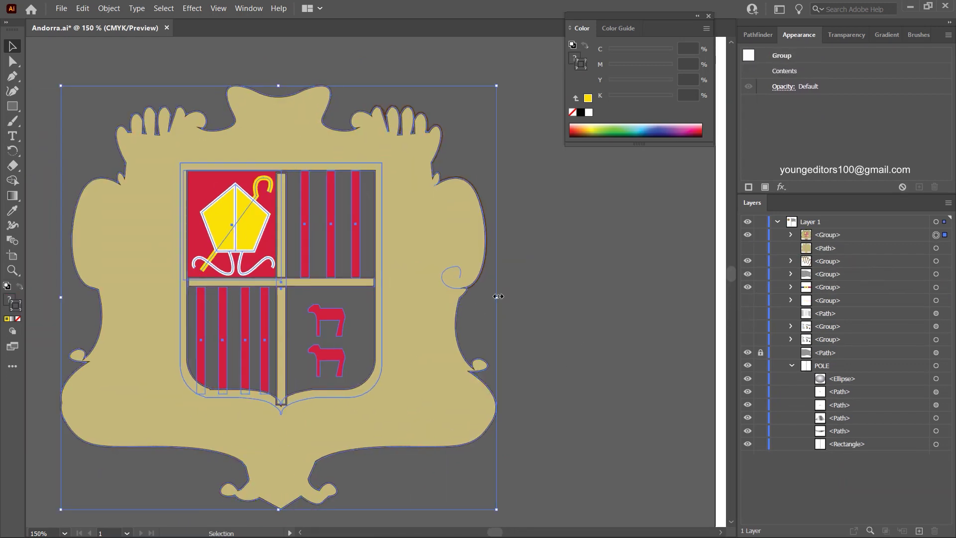
drag(497, 296, 470, 297)
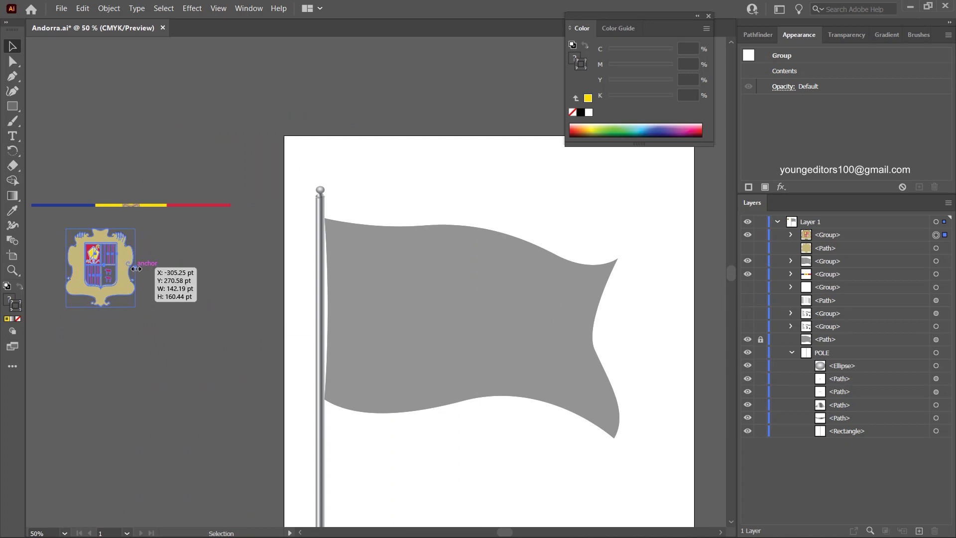
Fill the flag's three vertical panels with the blue, yellow and red sampled from the reference strip, starting at the pole
key(a)
click(381, 295)
key(i)
click(59, 205)
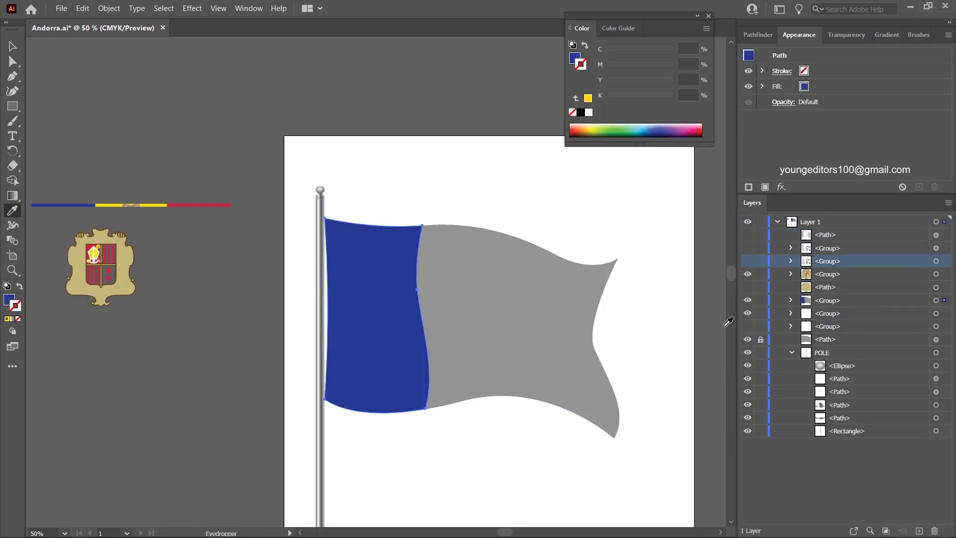
ctrl+click(468, 314)
click(130, 204)
ctrl+click(563, 324)
click(199, 205)
Place a copy of the coat of arms on the flag's yellow panel, tilted to follow the wave
key(v)
mouse_move(100, 269)
mouse_down()
mouse_move(503, 348)
mouse_move(182, 363)
mouse_move(500, 304)
mouse_up()
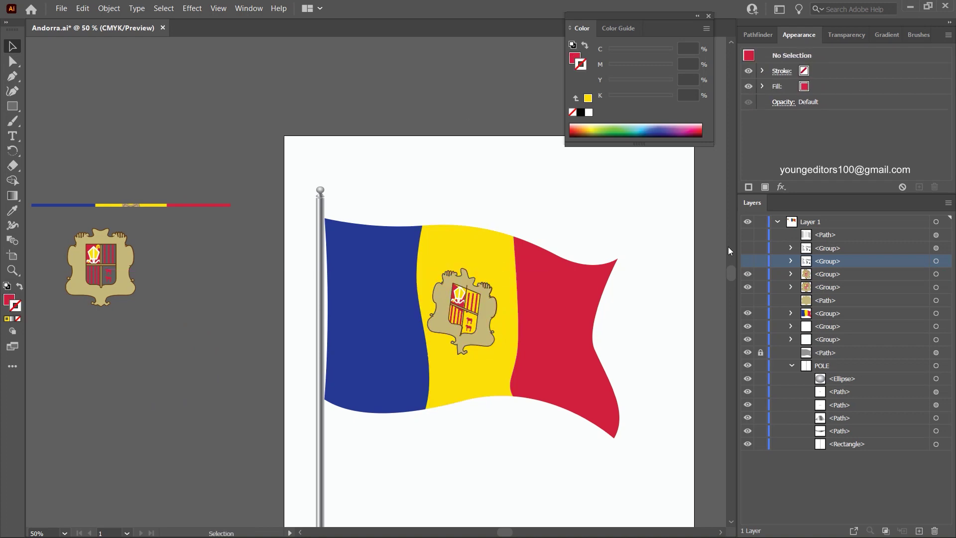
Show the hidden fold shading and highlight objects over the flag, and hide the unneeded group
drag(747, 235, 748, 261)
scroll(506, 89, down, 3)
scroll(506, 89, right, 5)
click(937, 339)
key(ctrl+3)
scroll(348, 441, left, 2)
scroll(349, 441, down, 1)
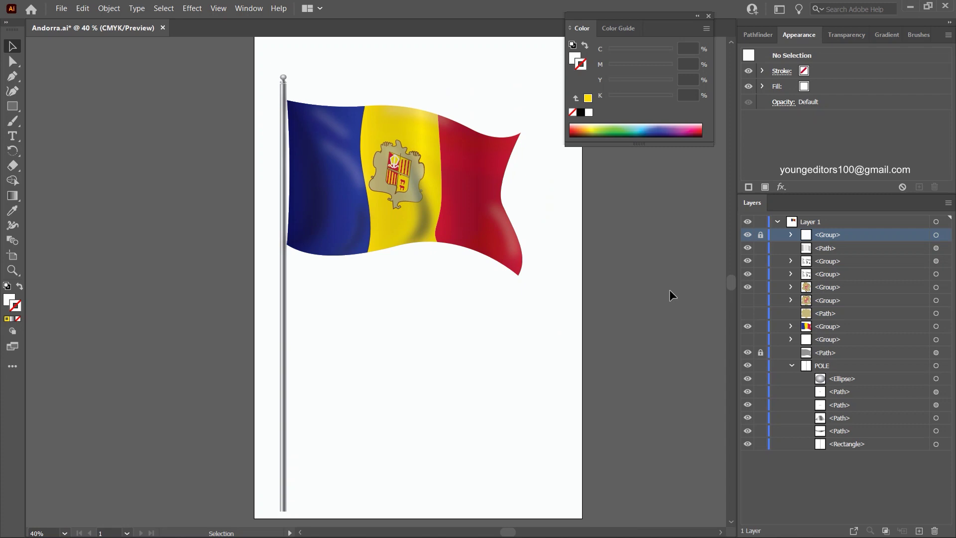
Close the Color panel and save the finished Andorra flag document
click(709, 16)
scroll(730, 181, up, 5)
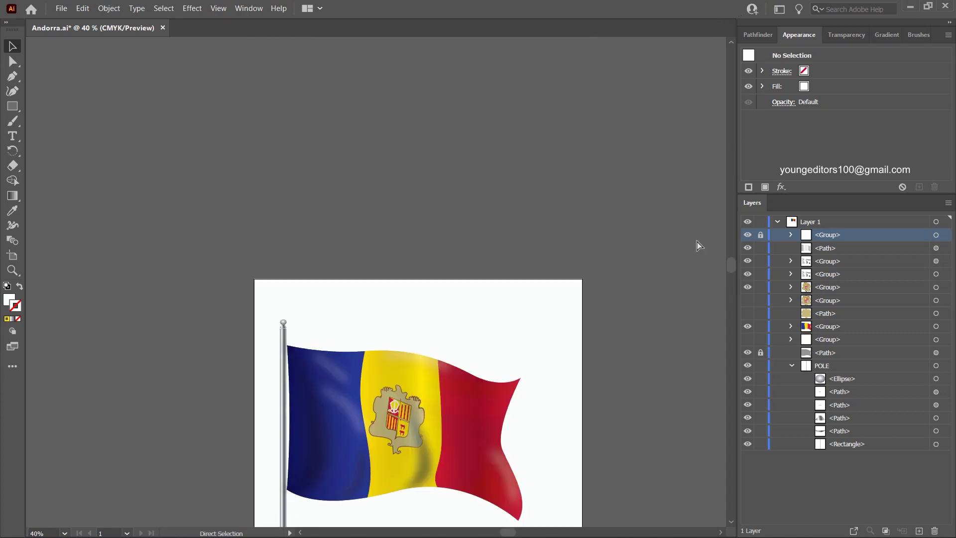
scroll(697, 241, down, 1)
key(ctrl+s)
scroll(697, 241, down, 2)
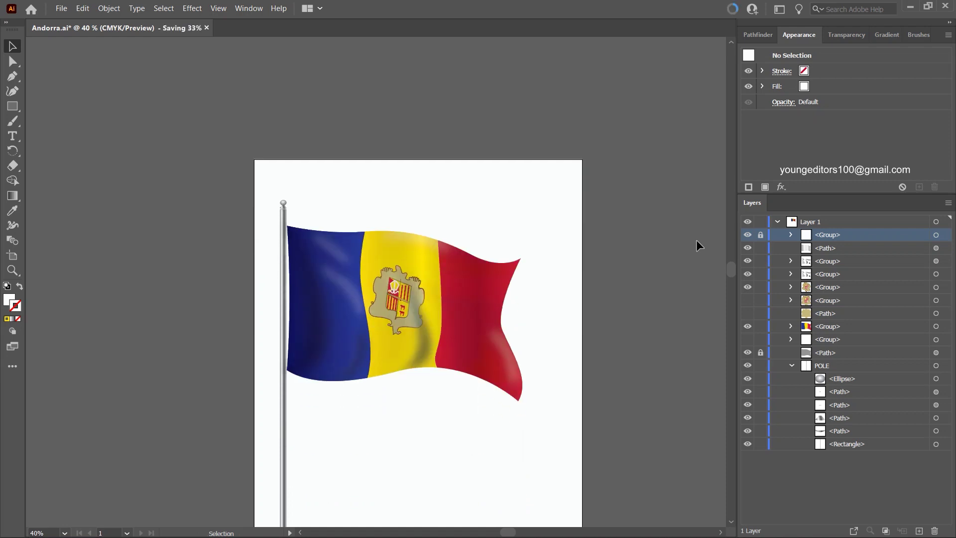
scroll(696, 241, down, 2)
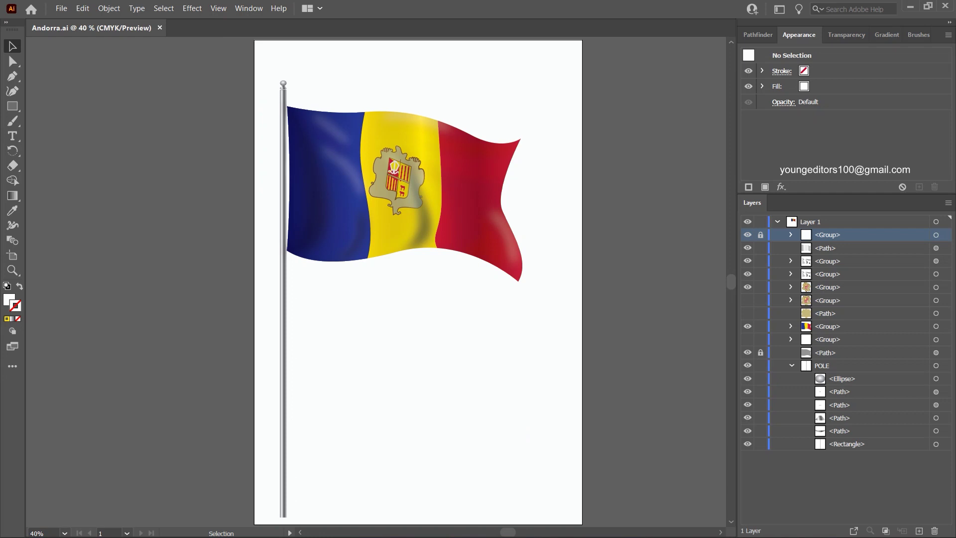
key(super)
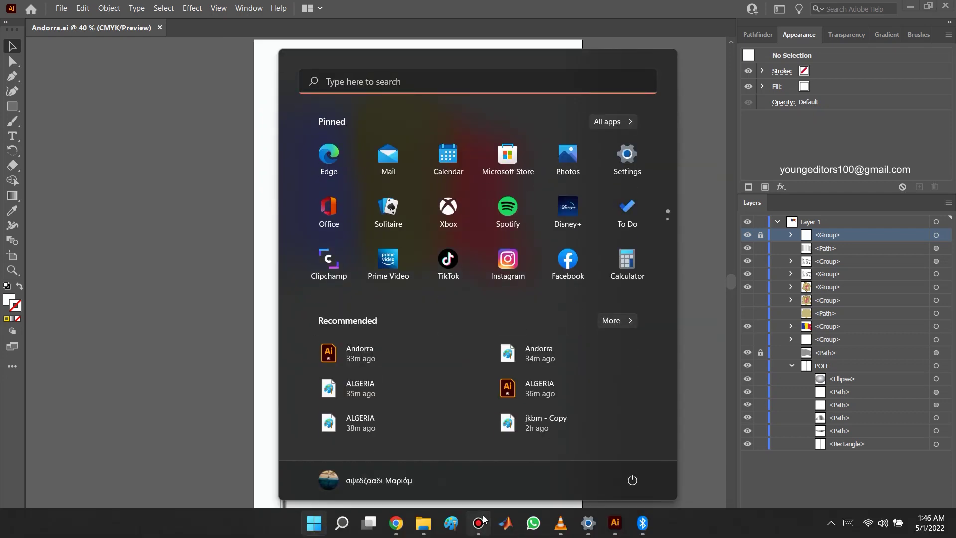